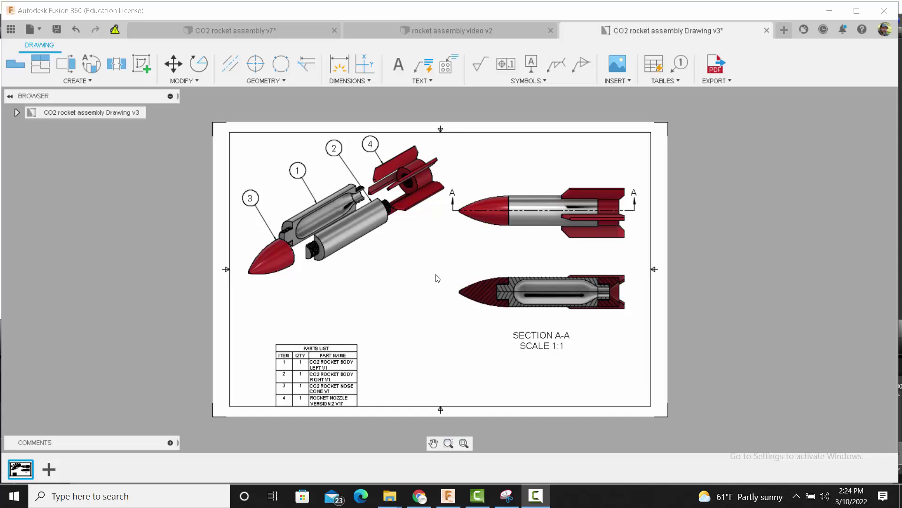
Step: Switch to the rocket assembly video v2 design in the Animation workspace
left_click(435, 32)
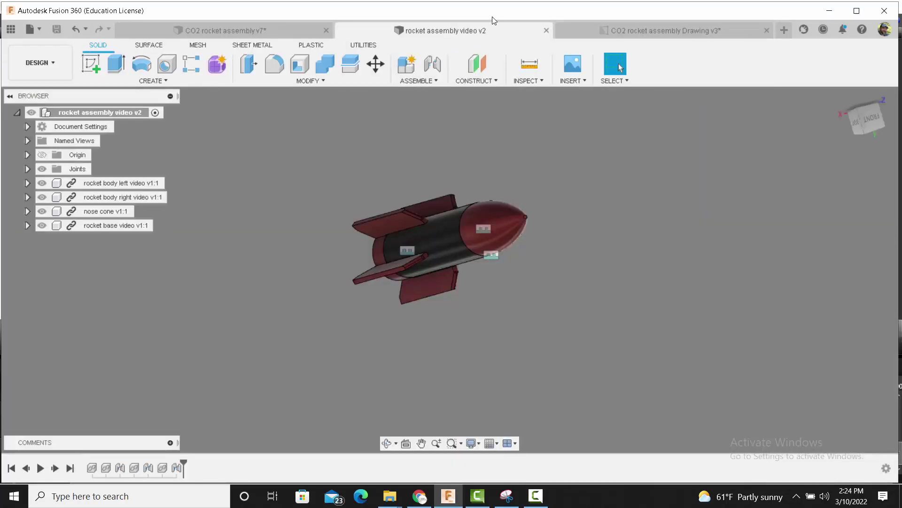
left_click(46, 69)
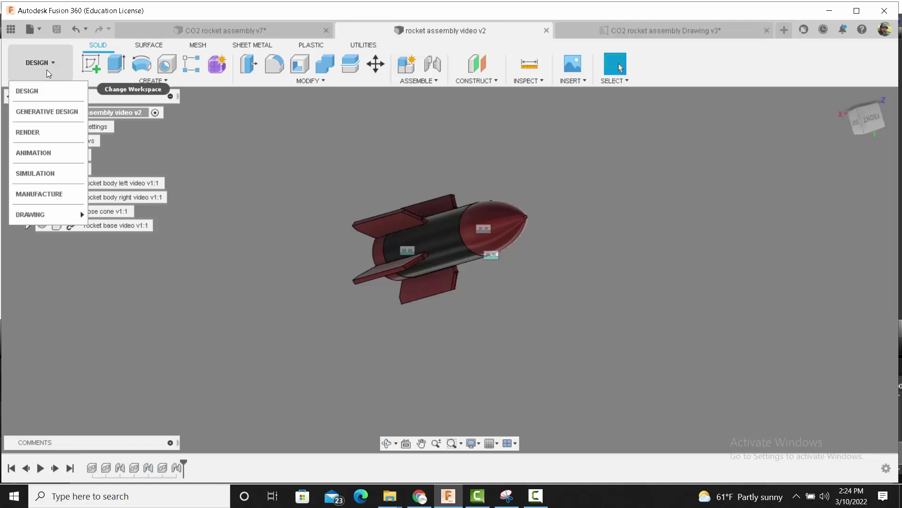
left_click(53, 155)
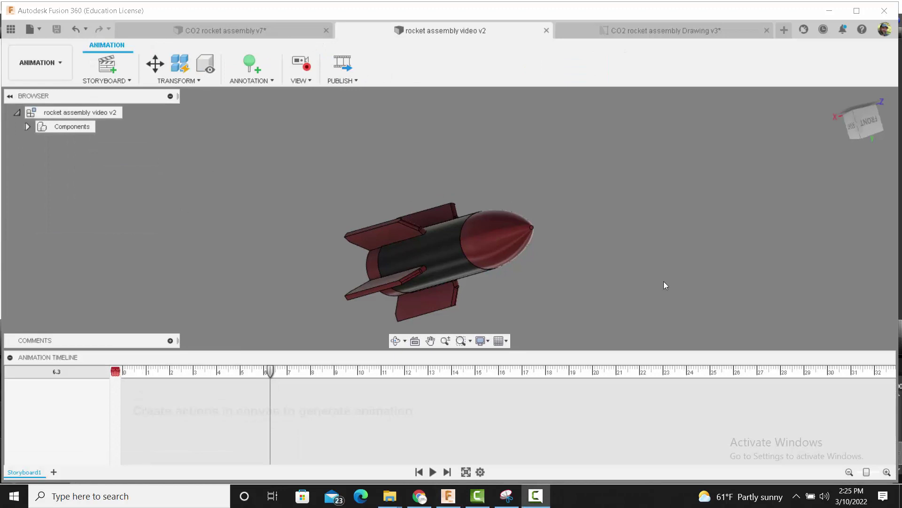
Step: Move the nose cone 1 in forward off the rocket body
middle_click_drag(602, 284, 587, 237, "shift")
left_click(155, 63)
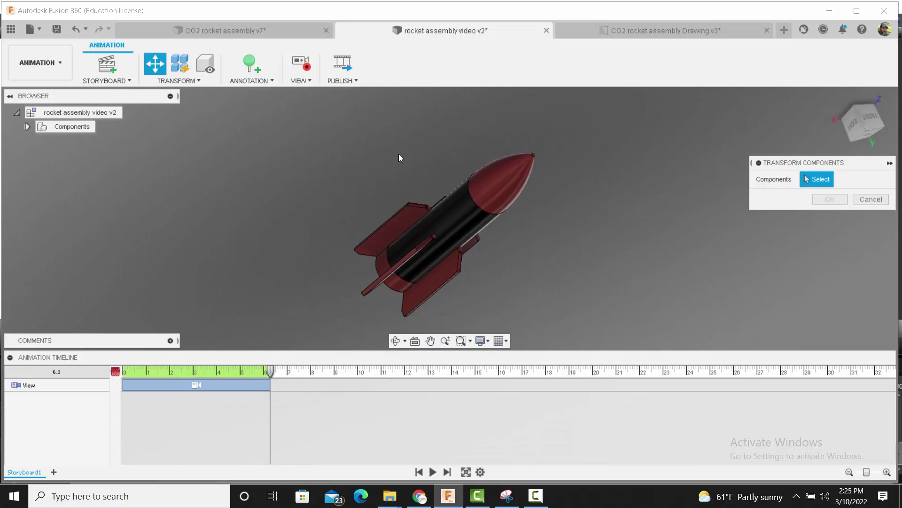
left_click(507, 190)
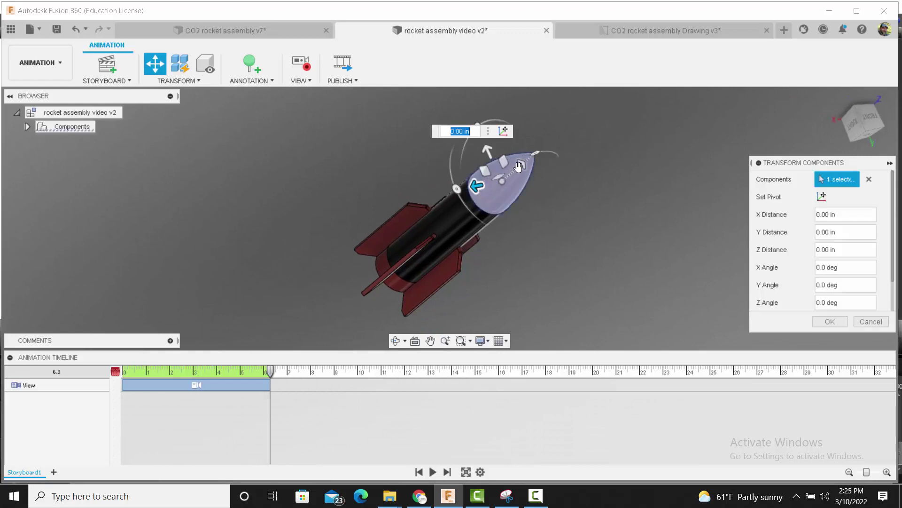
left_click_drag(536, 158, 551, 174)
middle_click_drag(550, 174, 540, 195, "shift")
left_click_drag(593, 146, 575, 154)
type("1")
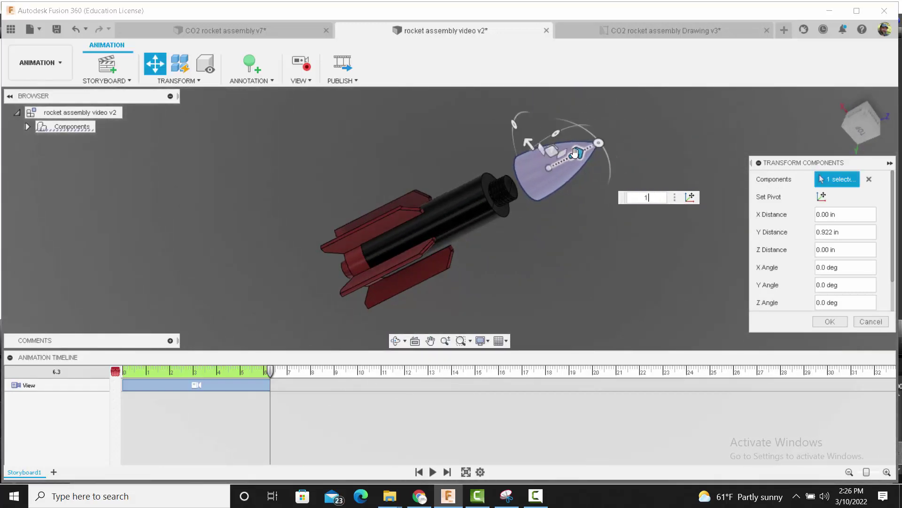
key("Return")
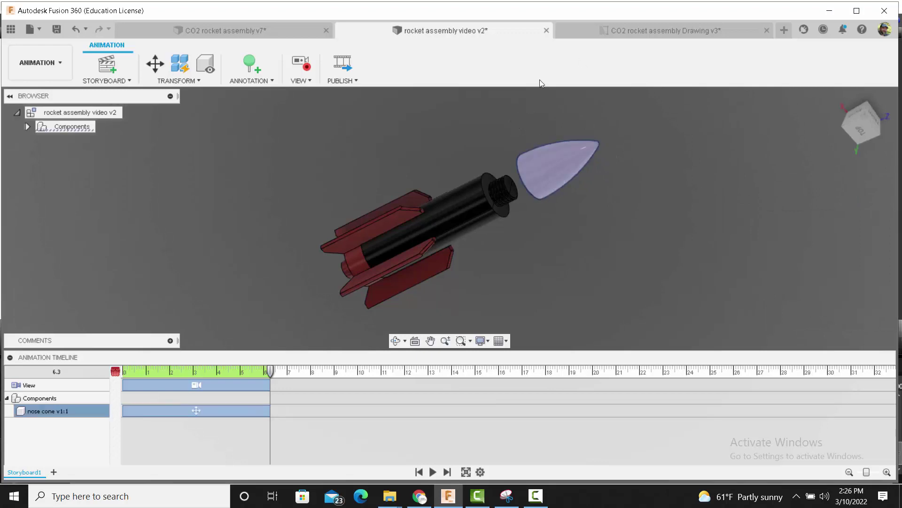
Step: Move the finned rocket base -2.25 in rearward along the rocket axis
left_click(156, 63)
left_click(348, 260)
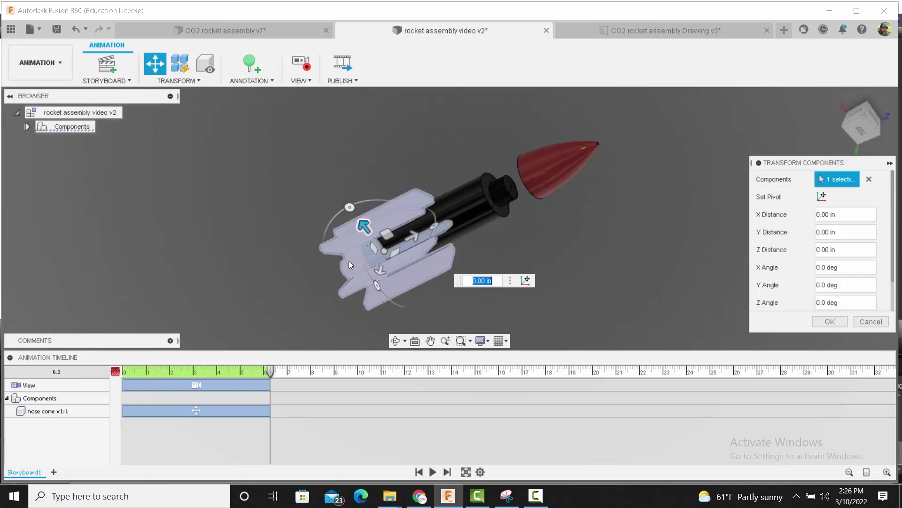
left_click_drag(410, 239, 326, 265)
middle_click_drag(484, 267, 512, 256, "shift")
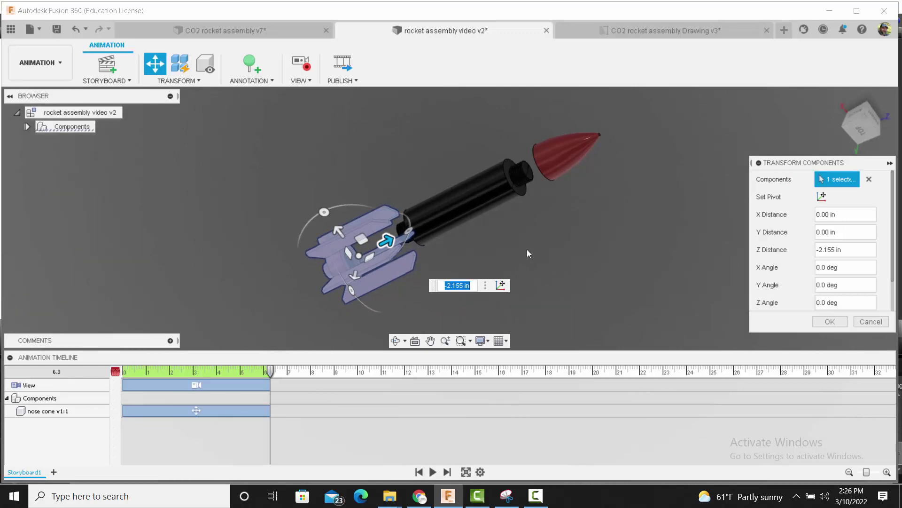
type("-2.25")
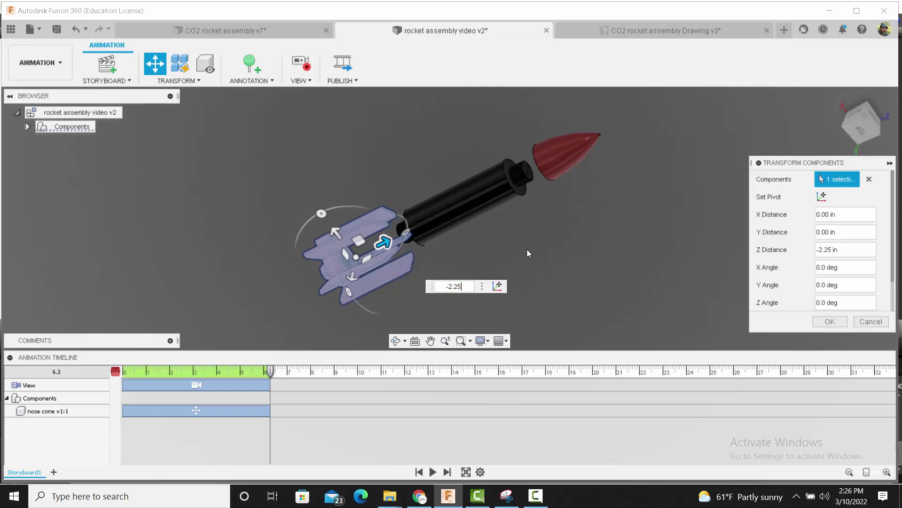
key("Return")
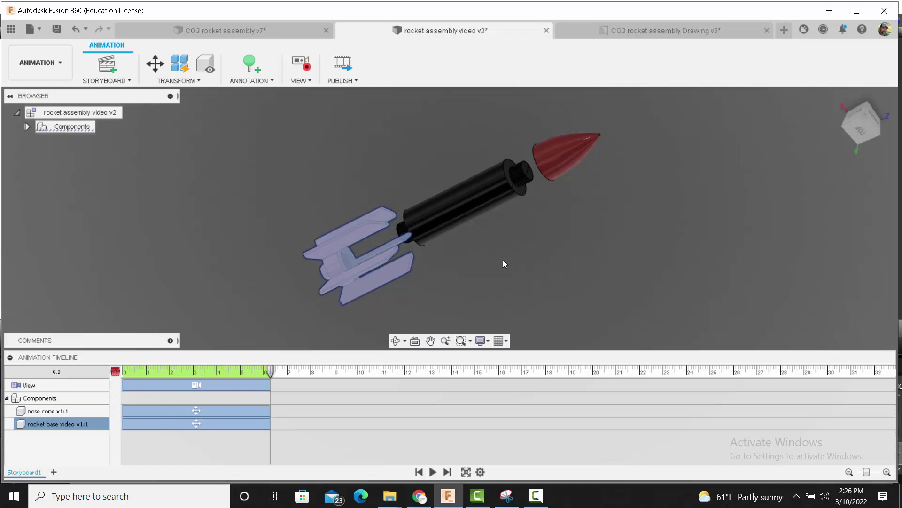
mouse_move(504, 263)
middle_mouse_down("shift")
mouse_move(548, 278)
mouse_move(597, 268)
mouse_move(553, 302)
mouse_move(562, 298)
mouse_move(545, 290)
mouse_move(539, 298)
middle_mouse_up("shift")
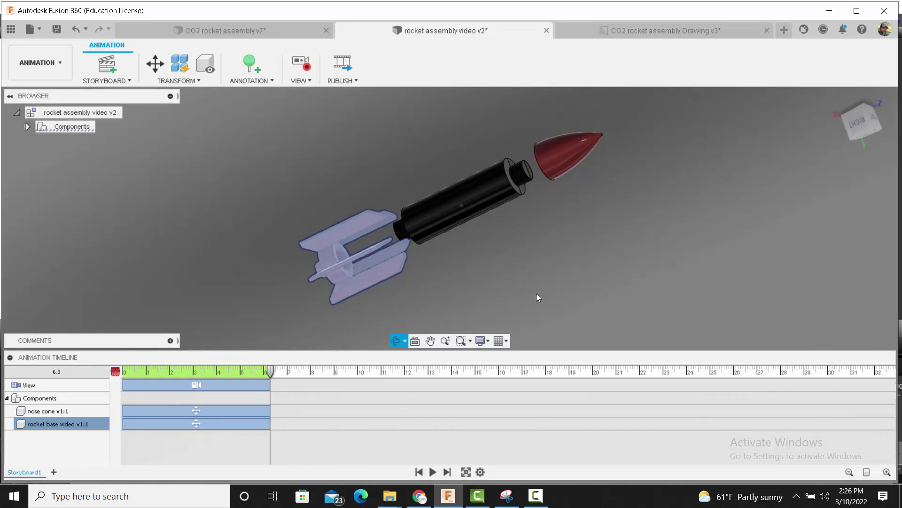
left_click(155, 63)
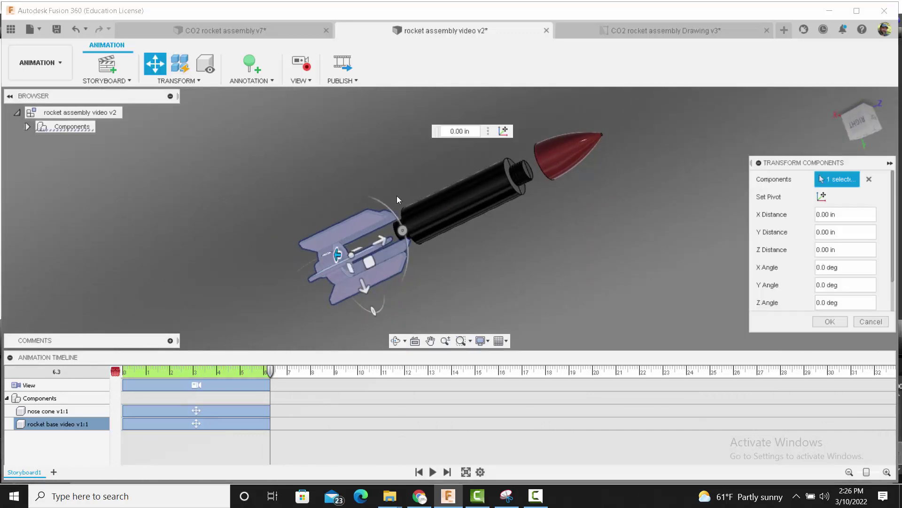
left_click(463, 206)
left_click_drag(463, 202, 419, 198)
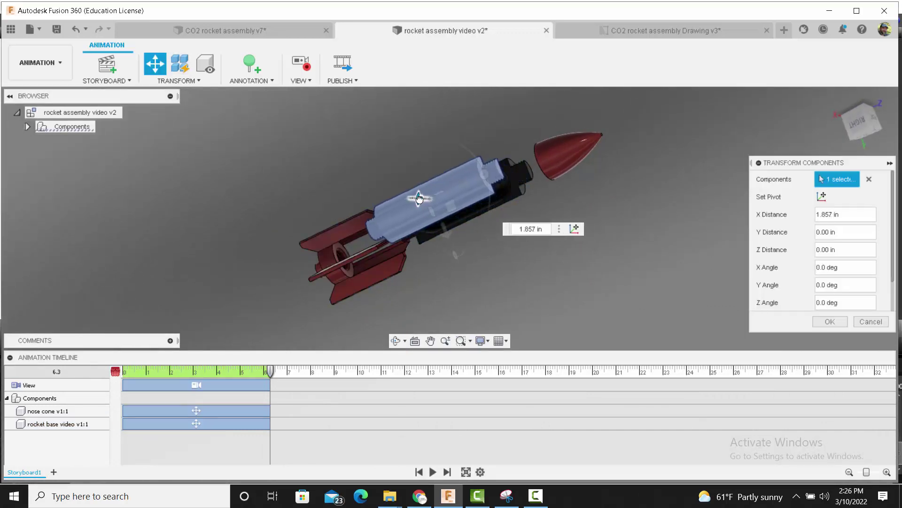
middle_click_drag(466, 271, 442, 215, "shift")
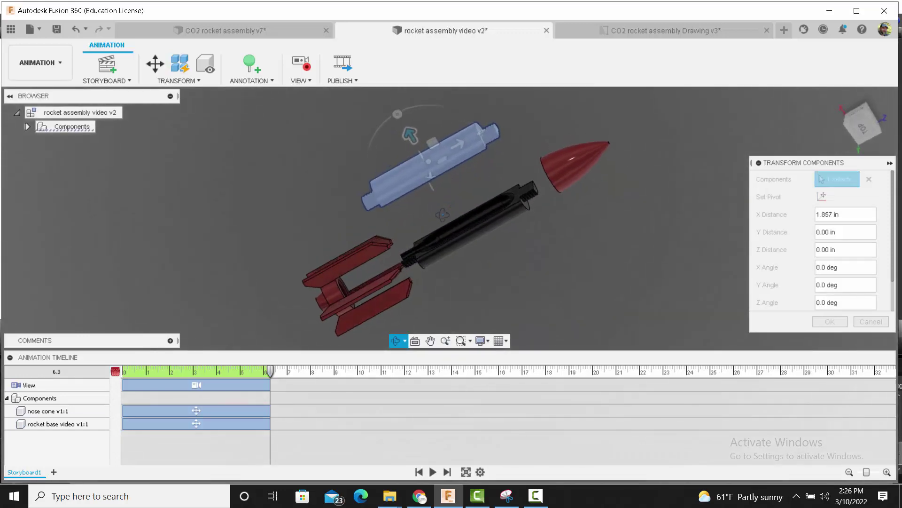
type("1")
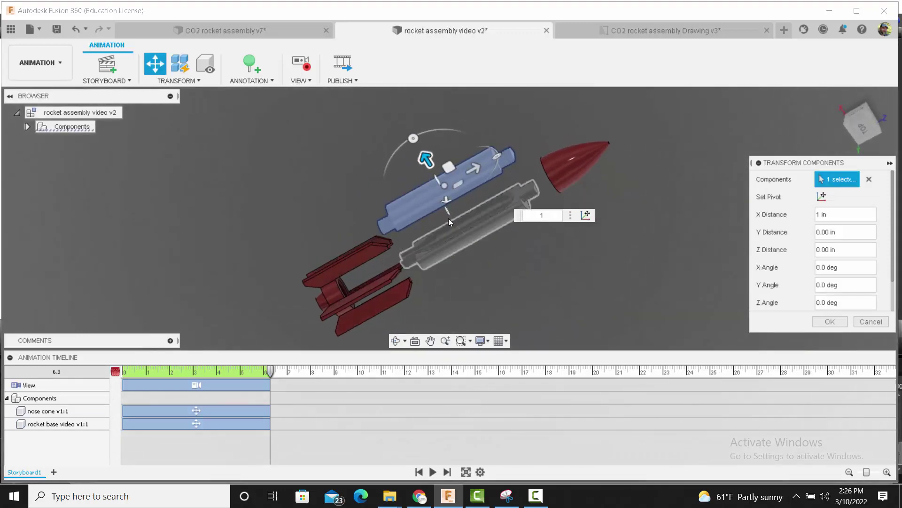
left_click(494, 221)
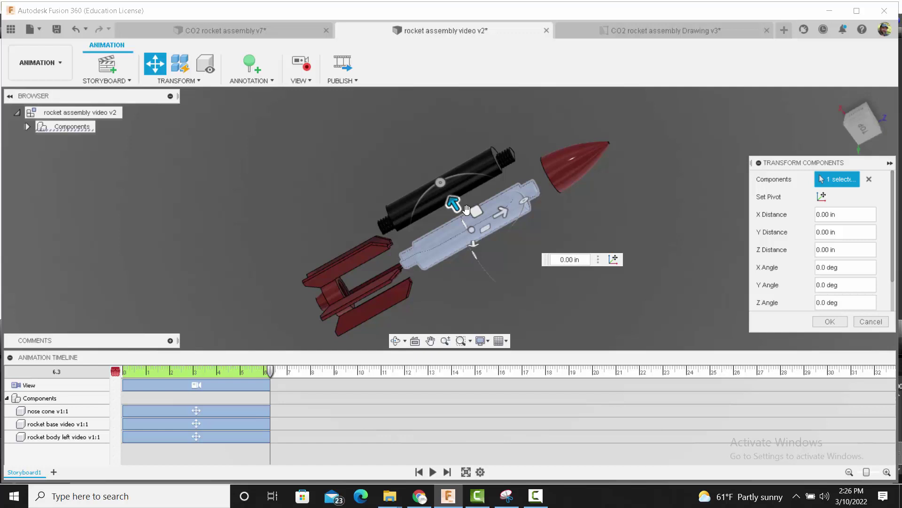
left_click_drag(467, 209, 474, 222)
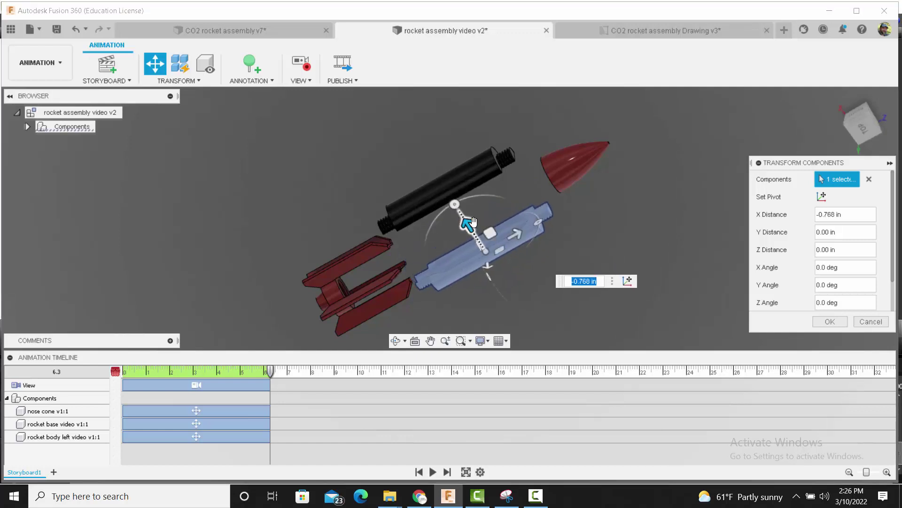
type("-1")
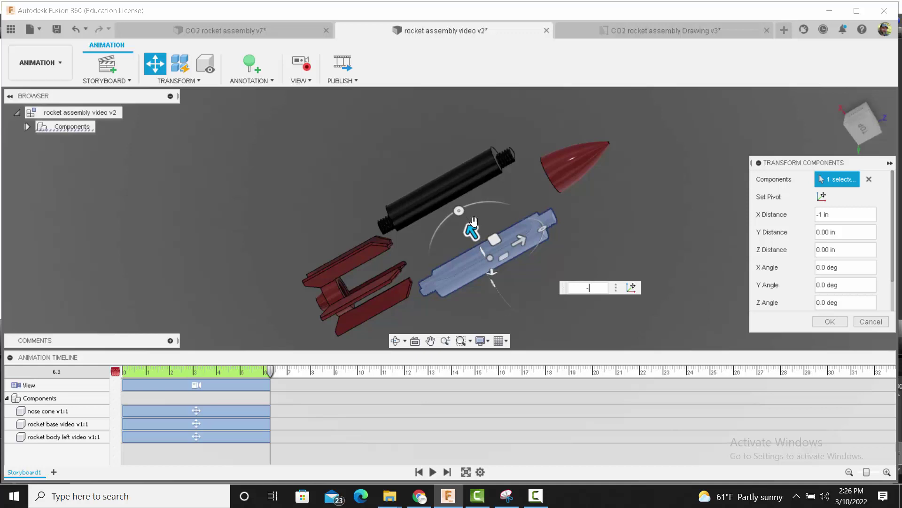
key("Return")
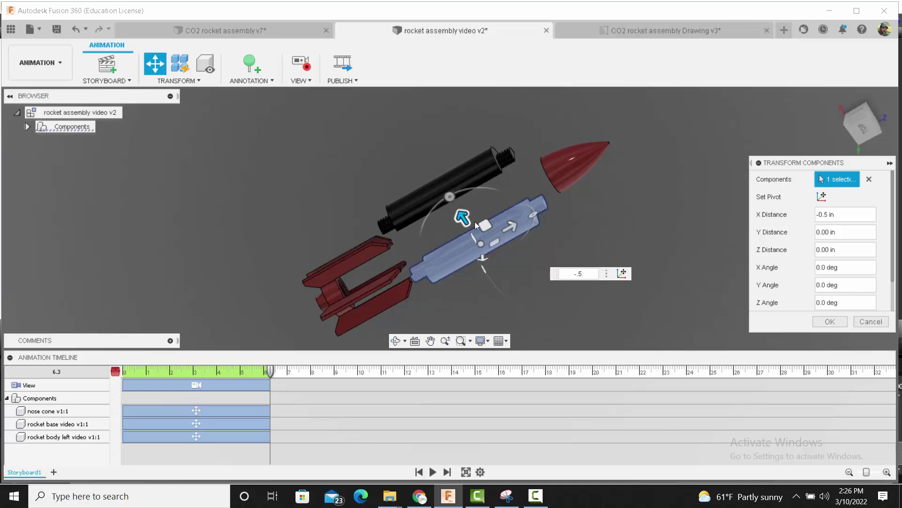
left_click(862, 324)
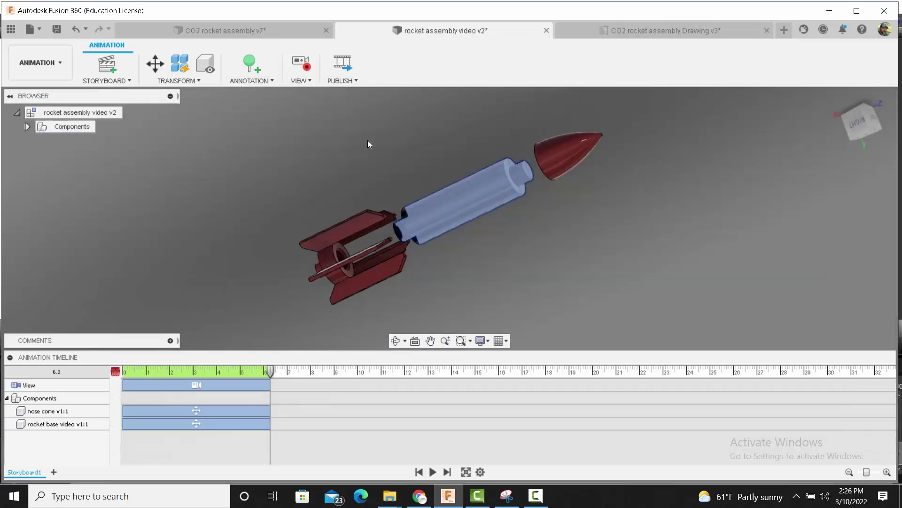
Step: Slide the first rocket body-tube half 0.5 in along X
left_click(155, 63)
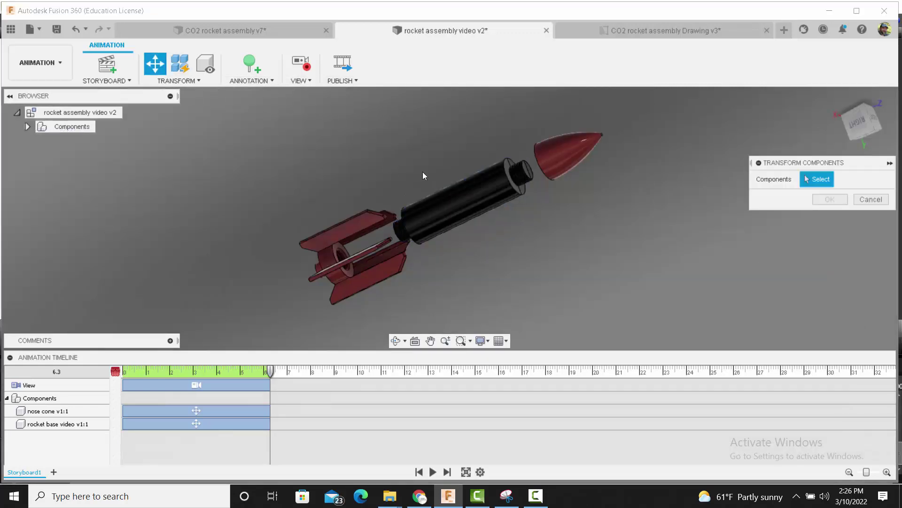
left_click(453, 193)
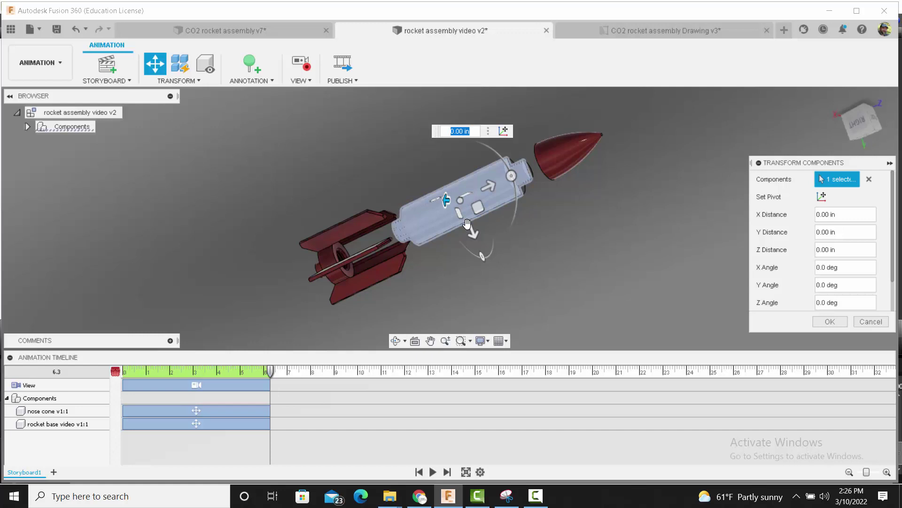
mouse_move(472, 230)
left_mouse_down()
mouse_move(479, 250)
mouse_move(472, 223)
left_mouse_up()
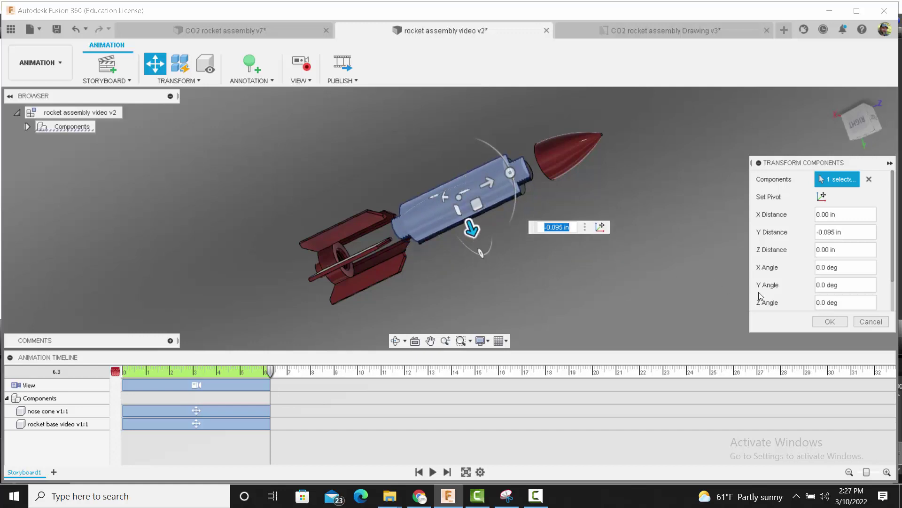
left_click(871, 322)
middle_click_drag(576, 270, 451, 214, "shift")
left_click(156, 64)
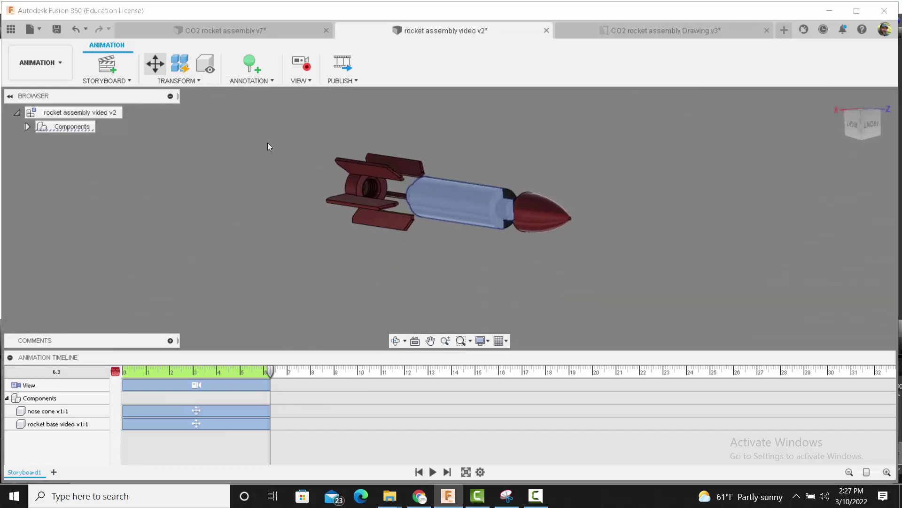
left_click_drag(433, 209, 408, 206)
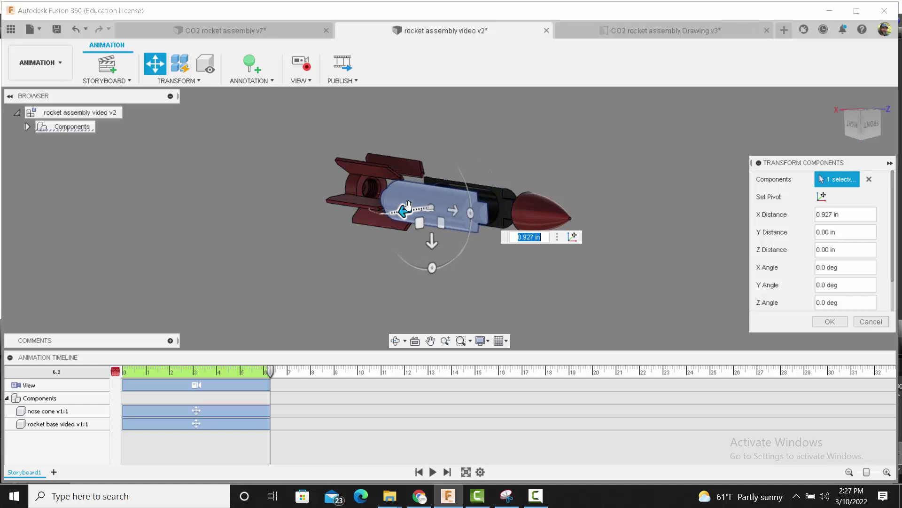
type(".5")
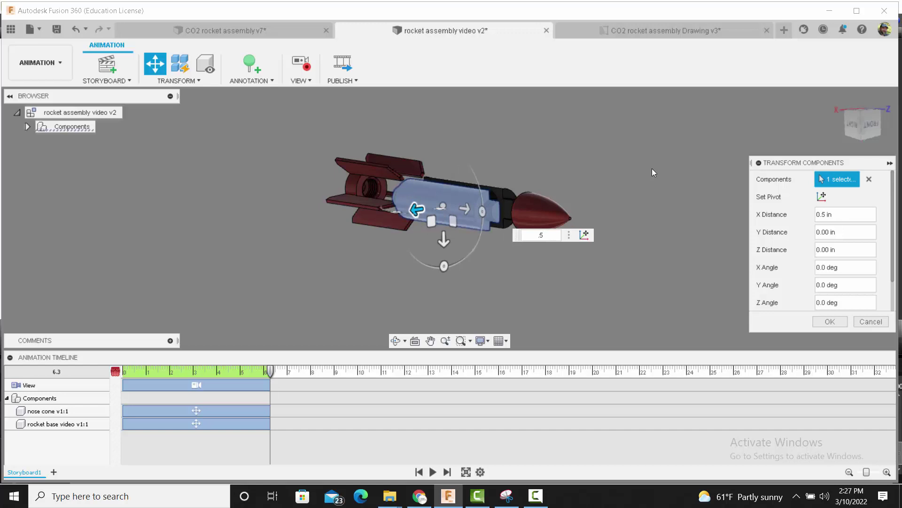
Step: Slide the other body-tube half -0.5 in along X
middle_click_drag(652, 169, 530, 199, "shift")
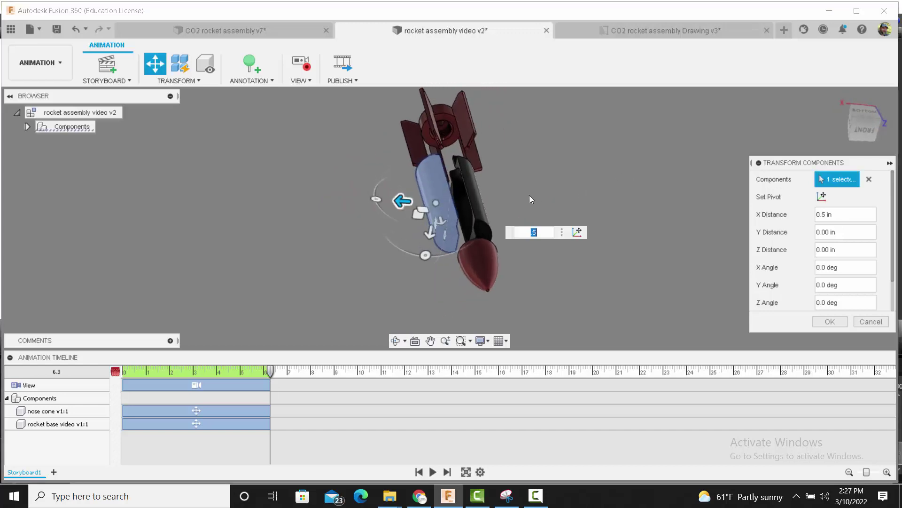
left_click(484, 209)
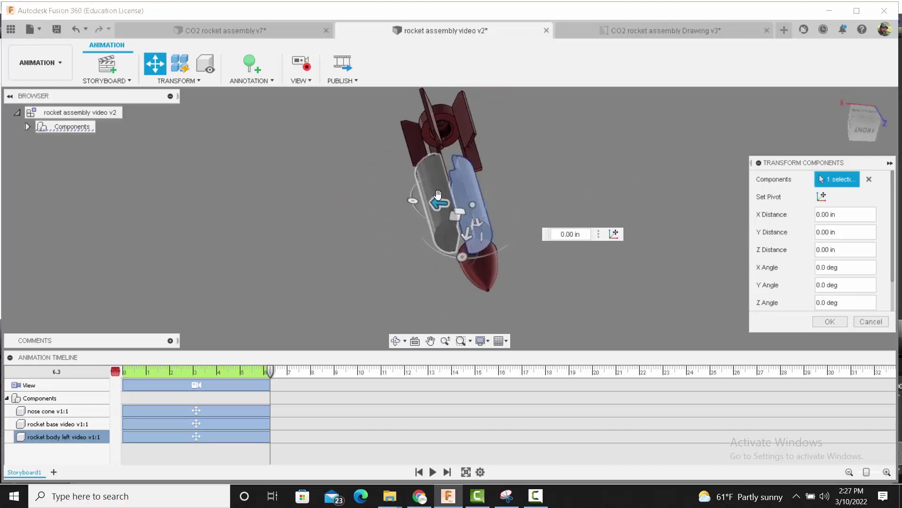
left_click_drag(437, 201, 461, 195)
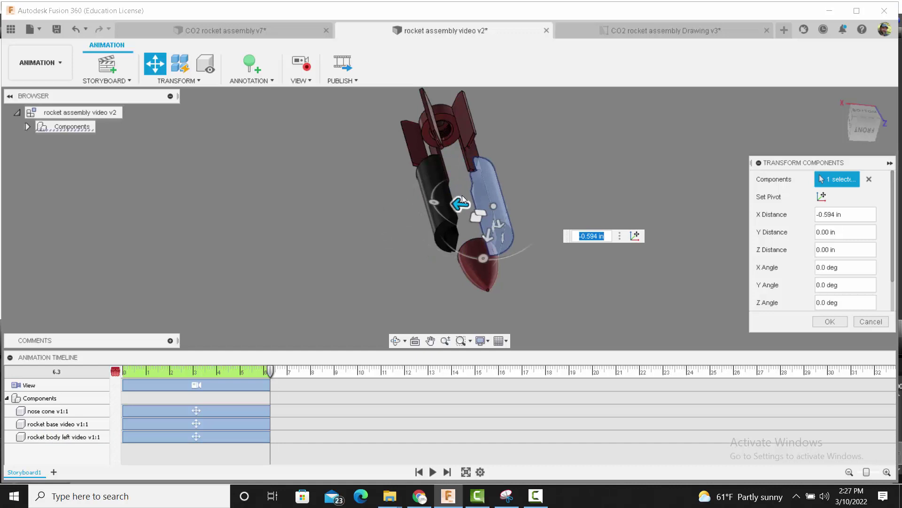
type("-.5")
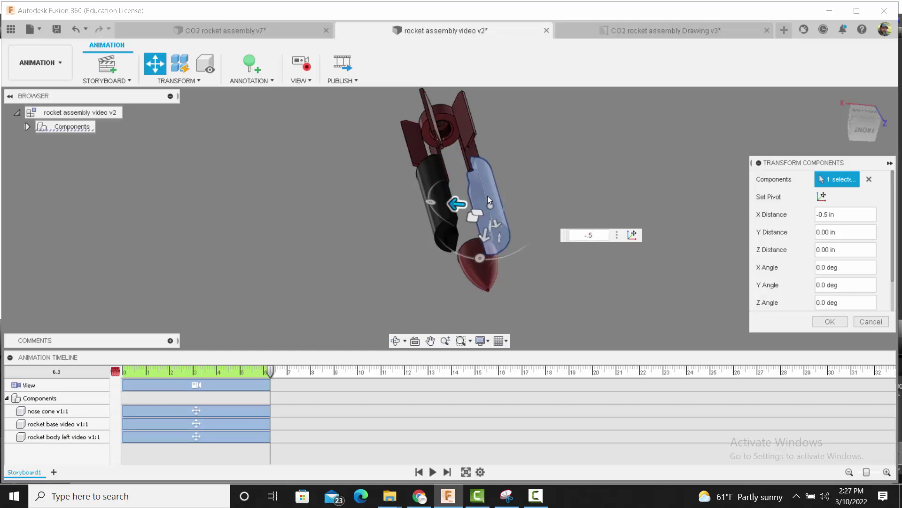
left_click(830, 321)
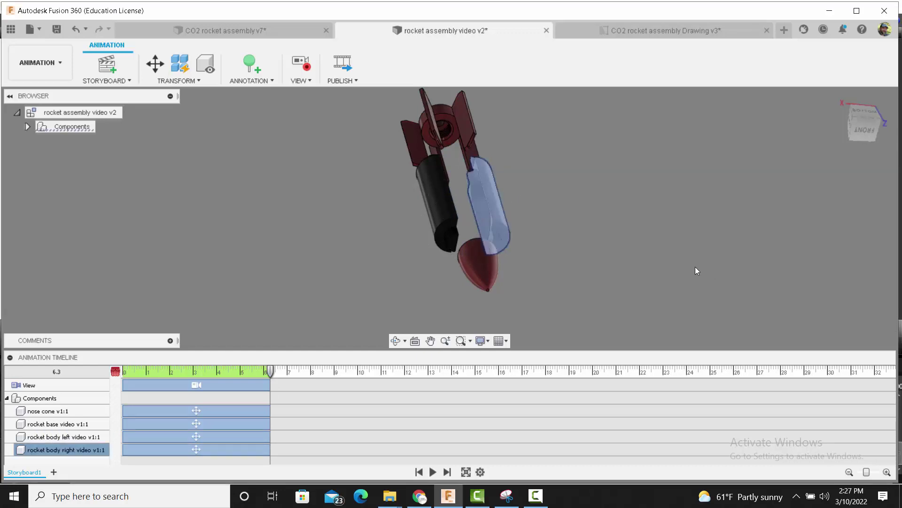
Step: Clear the selection and play the rocket assembly animation from the start
middle_click_drag(697, 268, 686, 164, "shift")
left_click(693, 282)
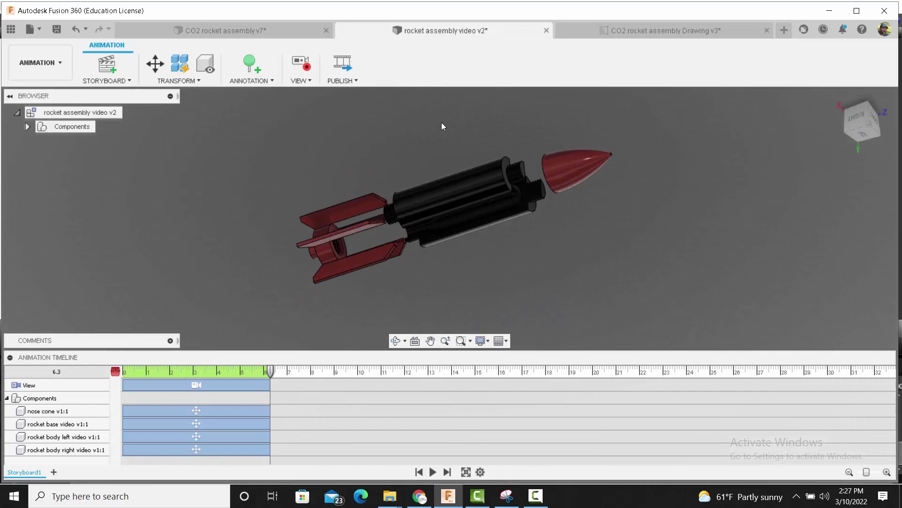
left_click(432, 471)
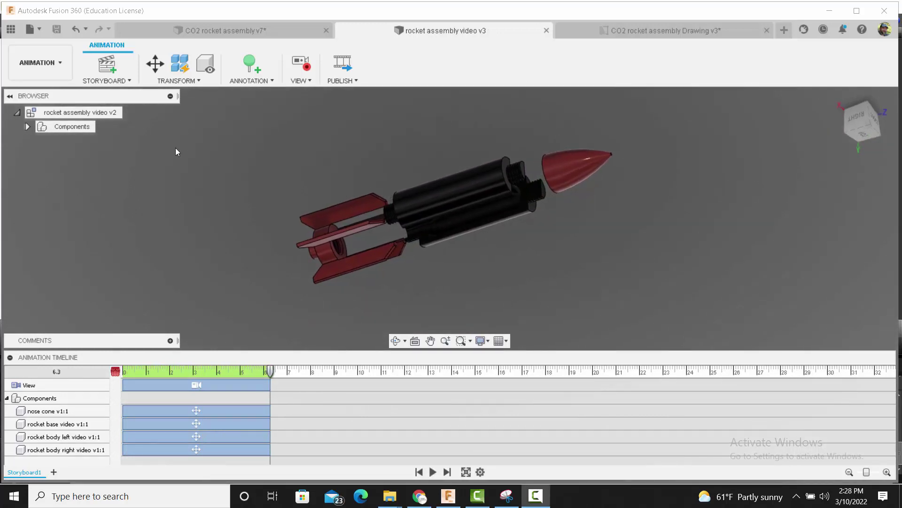
Step: Create a drawing from the animation on an A (11in x 8.5in) sheet
left_click(54, 73)
mouse_move(48, 215)
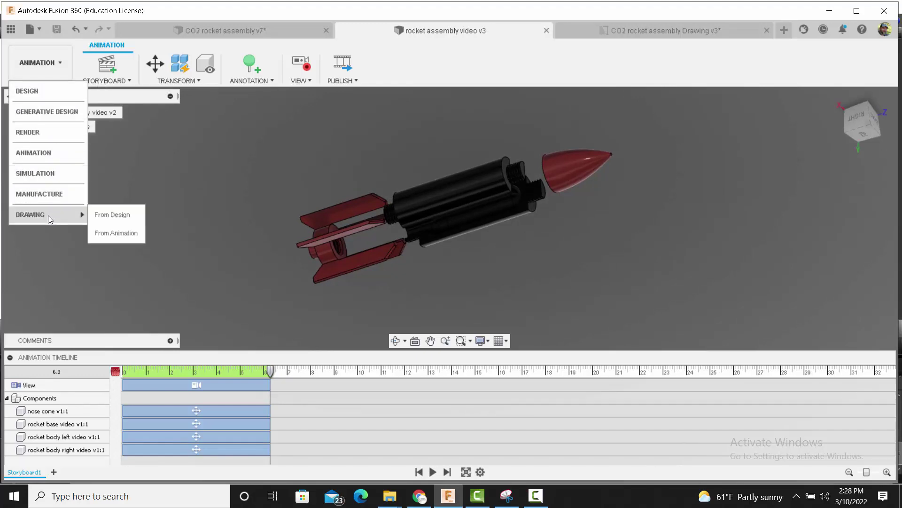
left_click(120, 232)
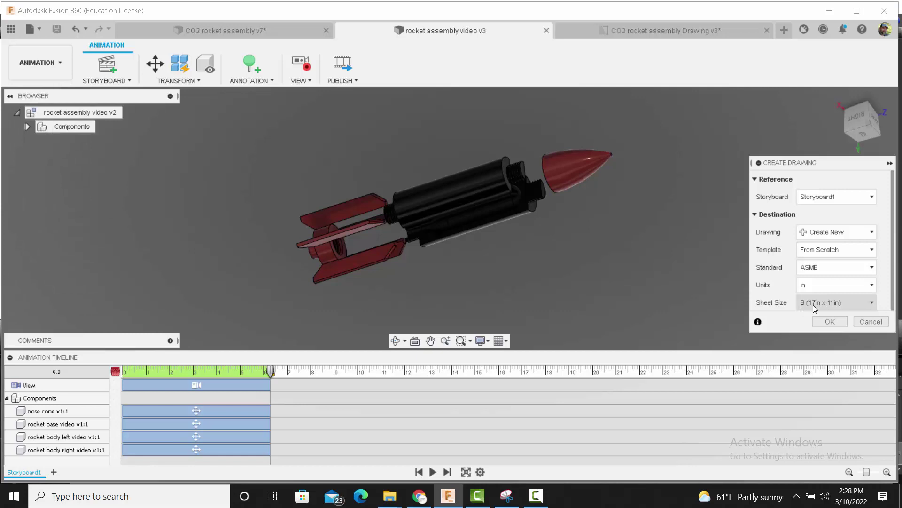
left_click(804, 304)
left_click(816, 336)
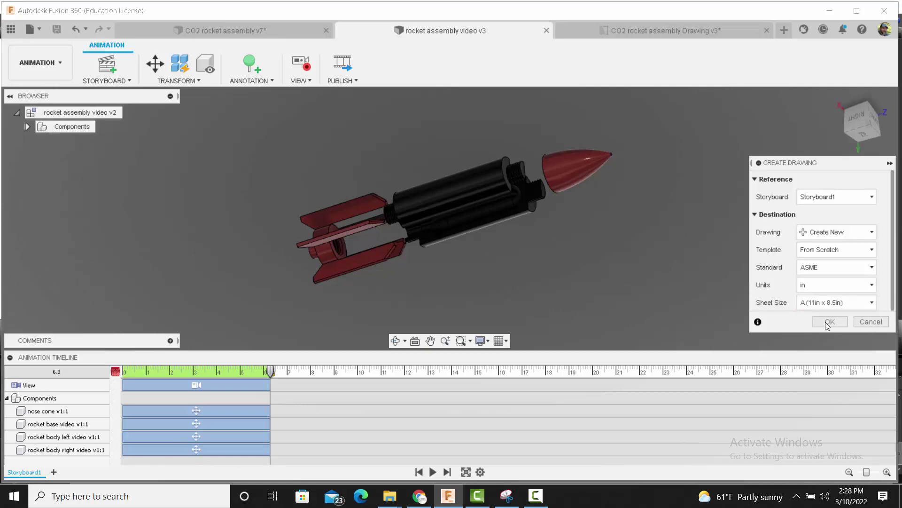
left_click(829, 322)
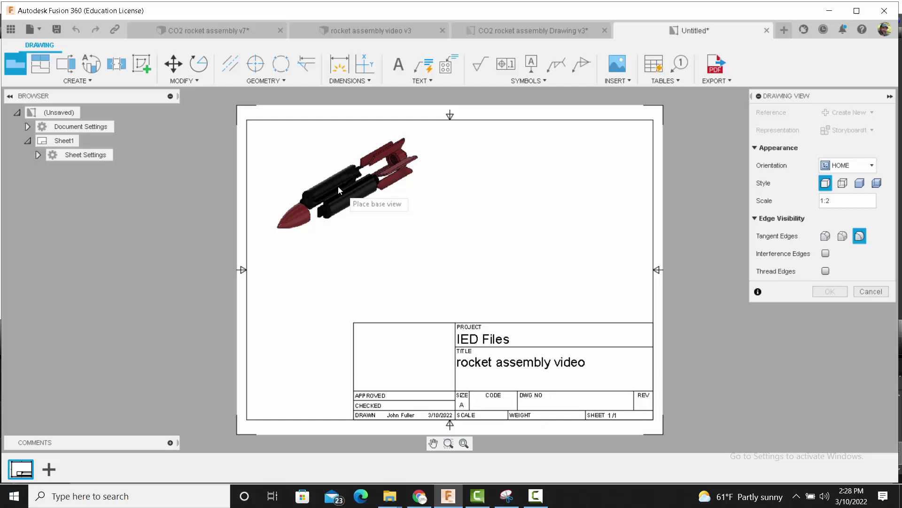
Step: Place the exploded rocket view at the upper left and delete the title block
left_click(343, 199)
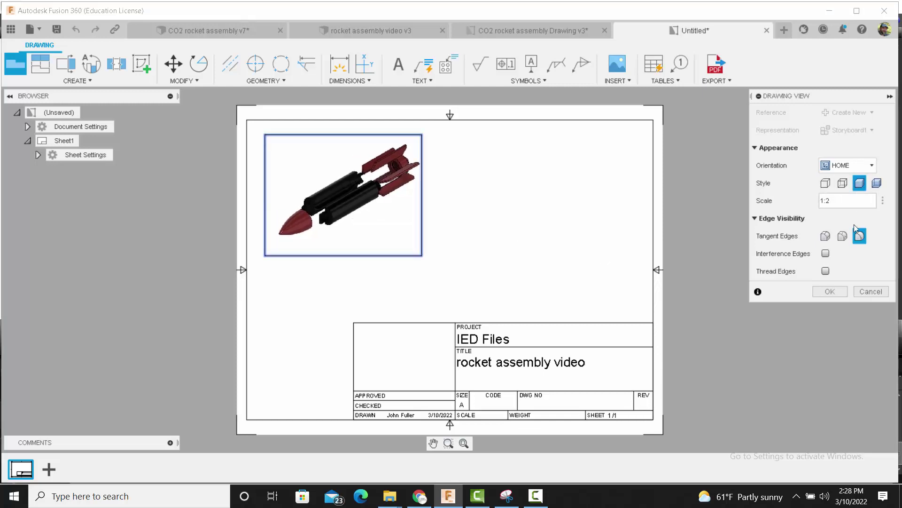
left_click(822, 291)
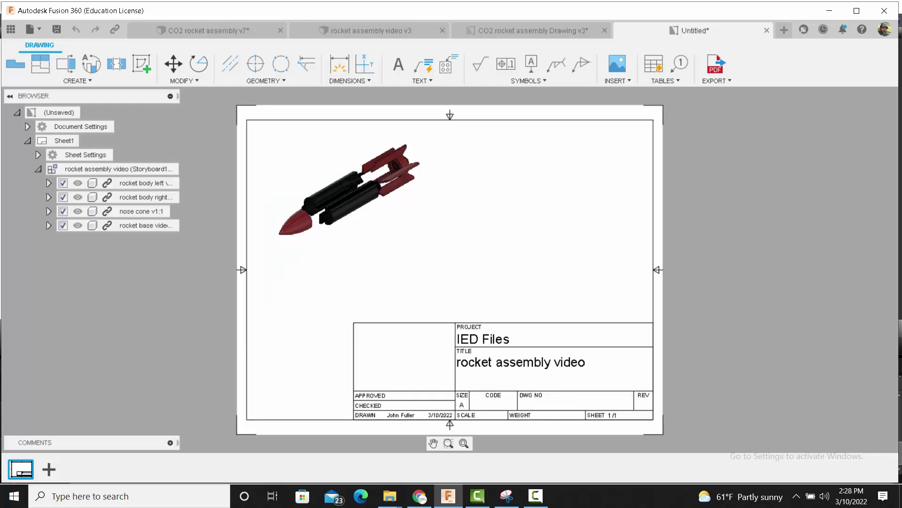
key("Delete")
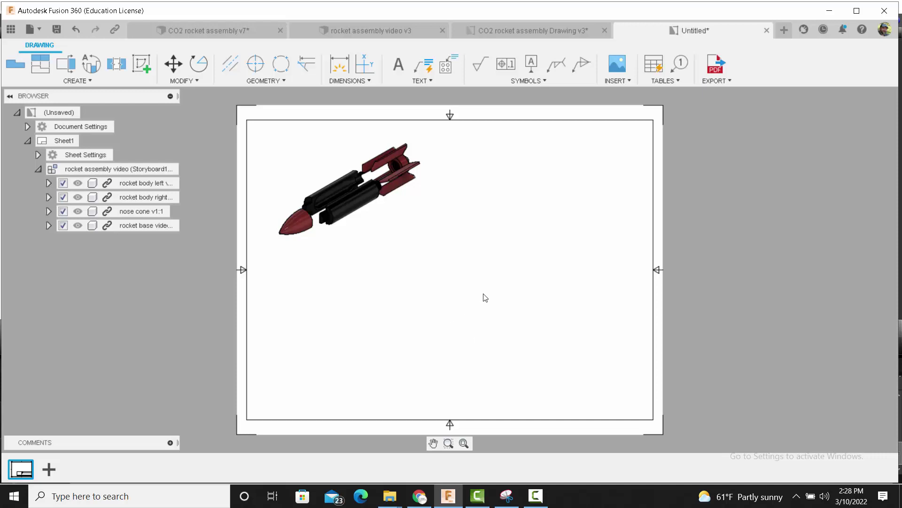
key("F10")
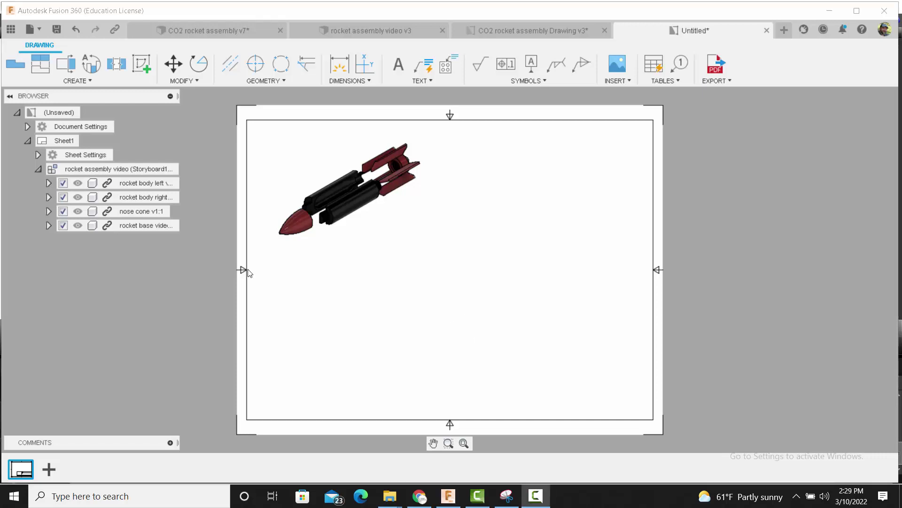
Step: Add a Right-orientation base view of the assembled rocket at 1:2 beside the exploded view
left_click(11, 69)
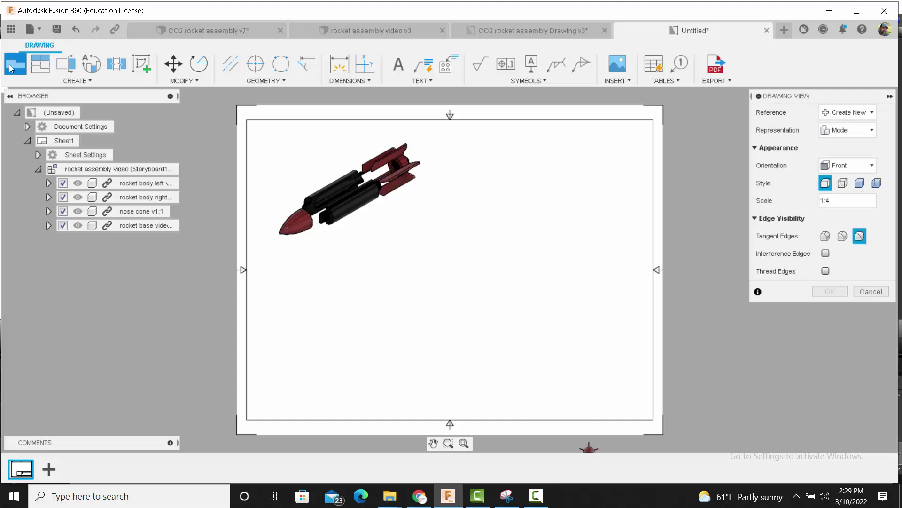
left_click(837, 132)
left_click(837, 114)
left_click(836, 118)
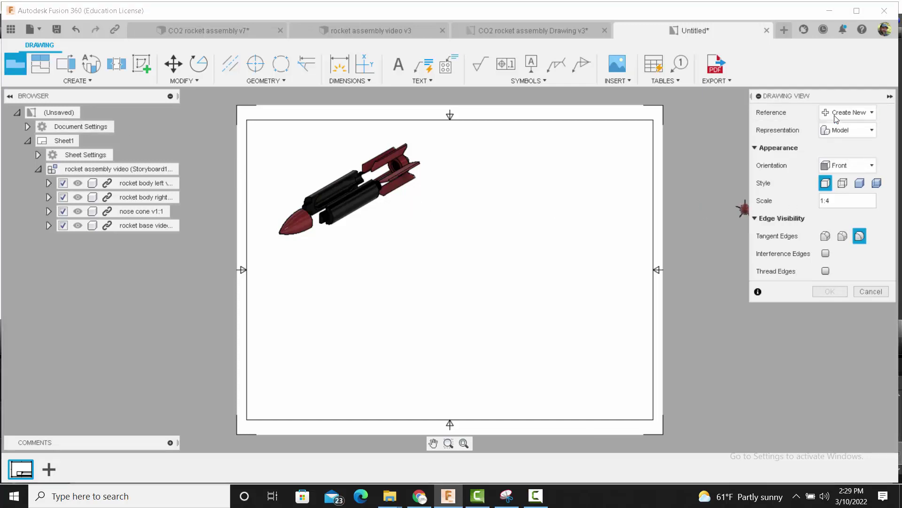
left_click(860, 165)
left_click(840, 271)
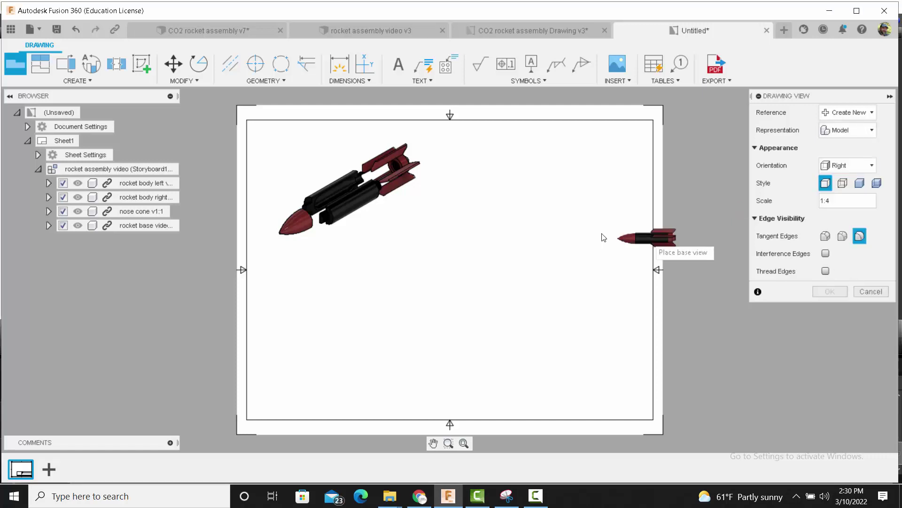
left_click(829, 202)
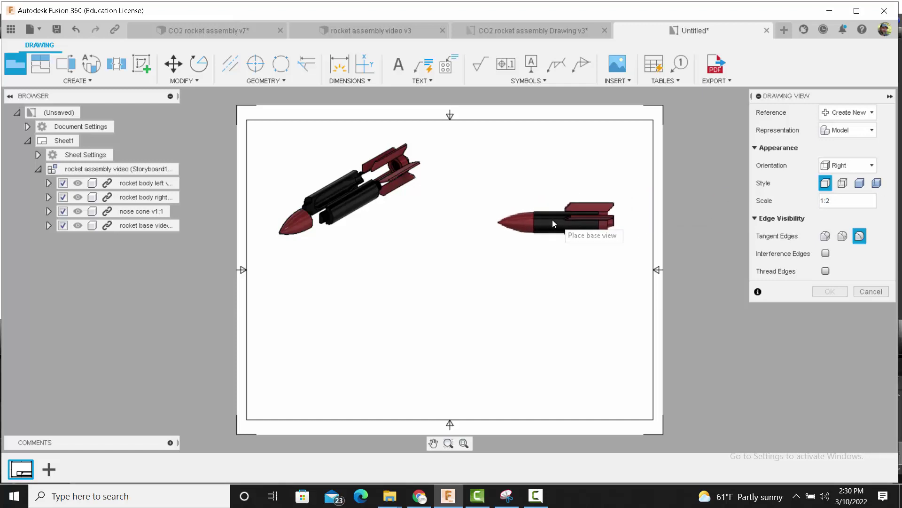
left_click(549, 222)
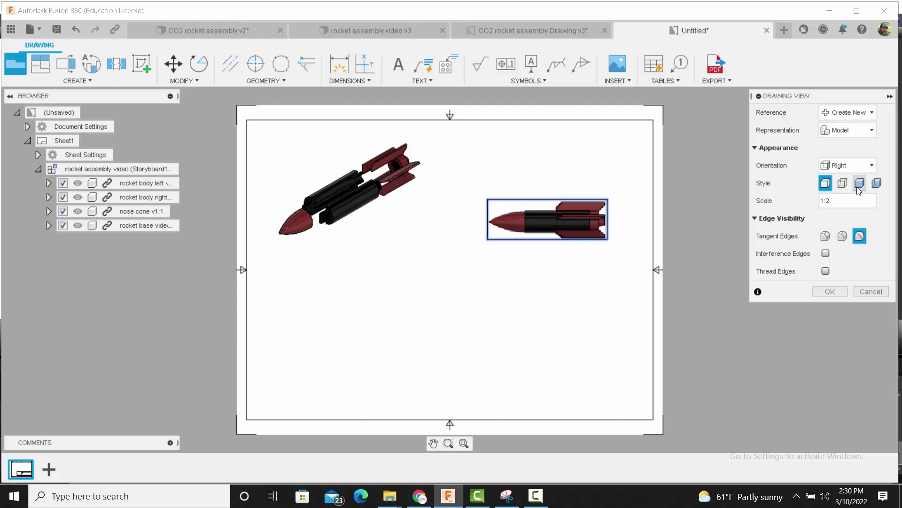
left_click(830, 292)
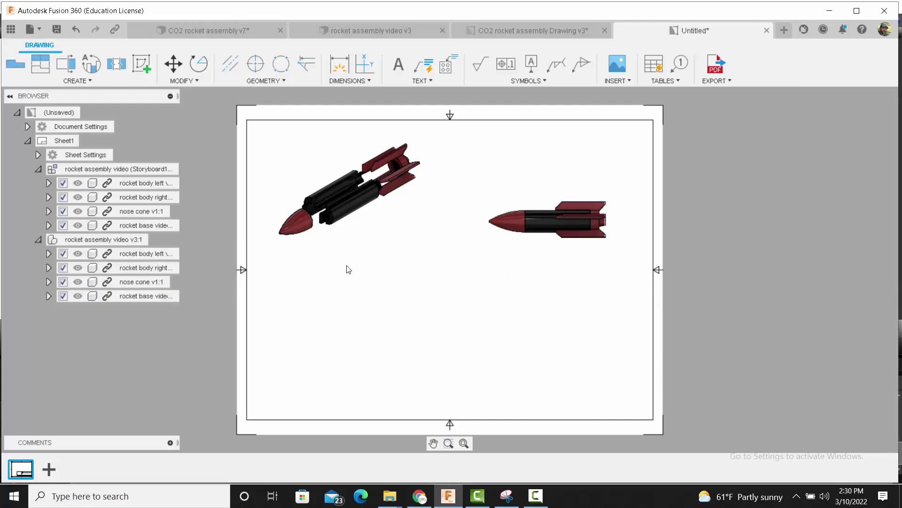
Step: Reduce the exploded view's scale so it fits within the sheet border
double_click(343, 206)
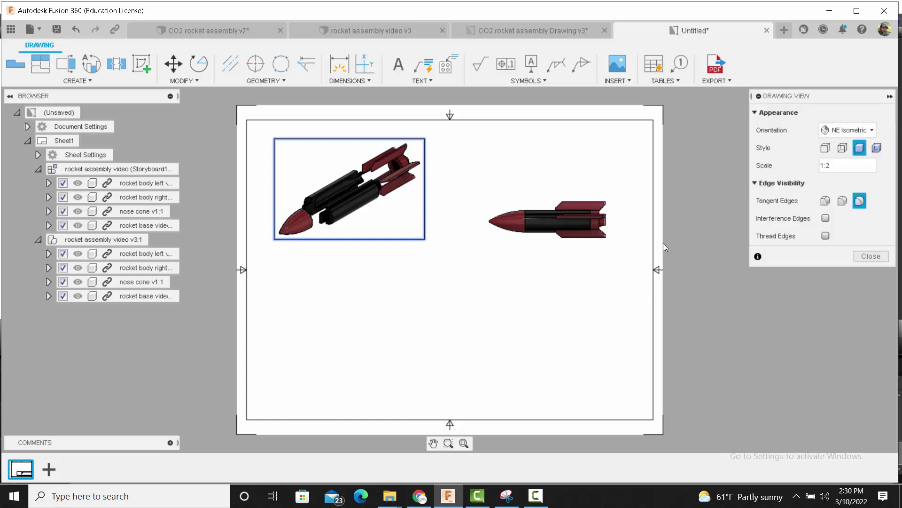
left_click(830, 166)
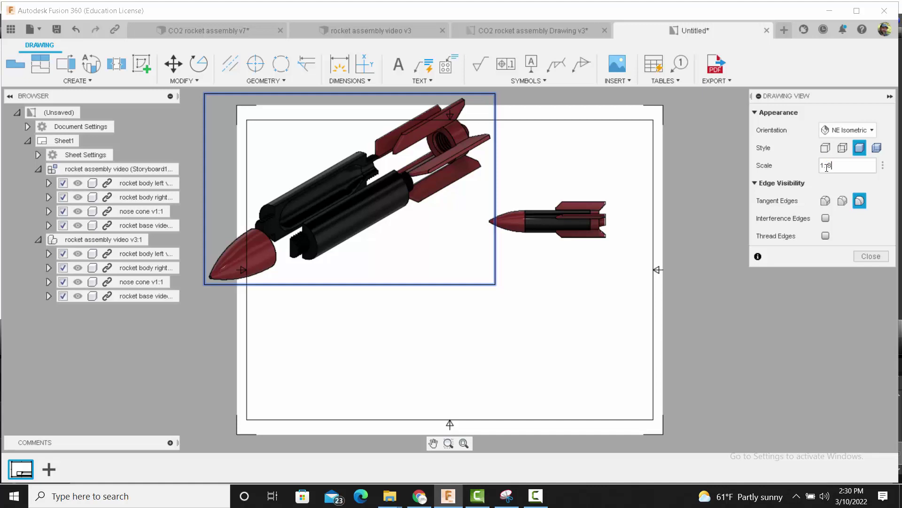
key("Return")
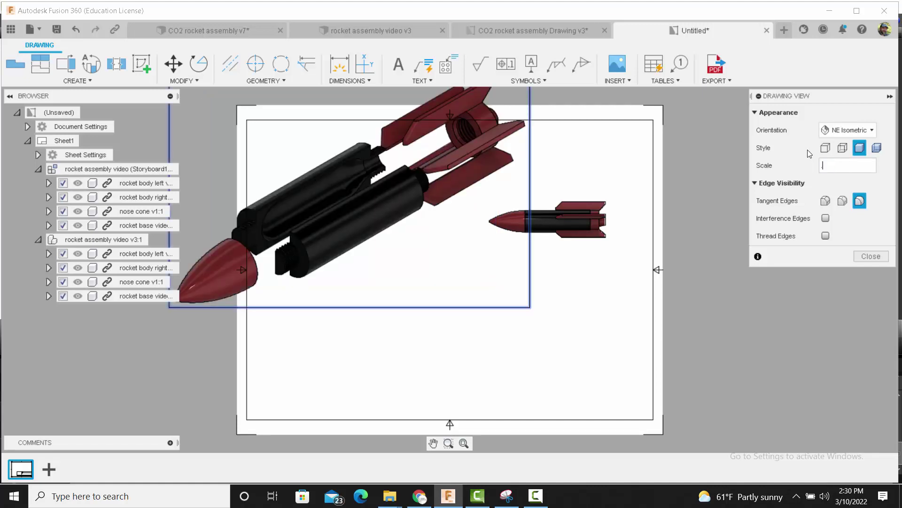
type(":1")
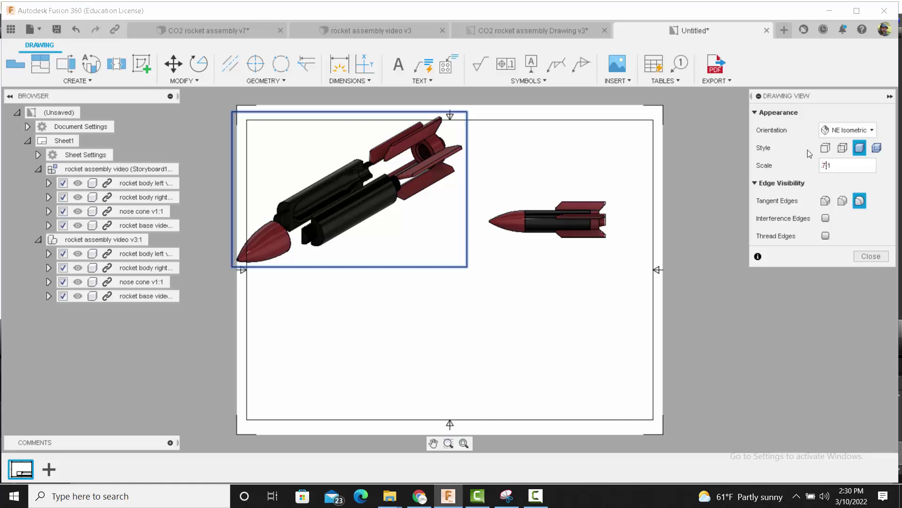
type(":")
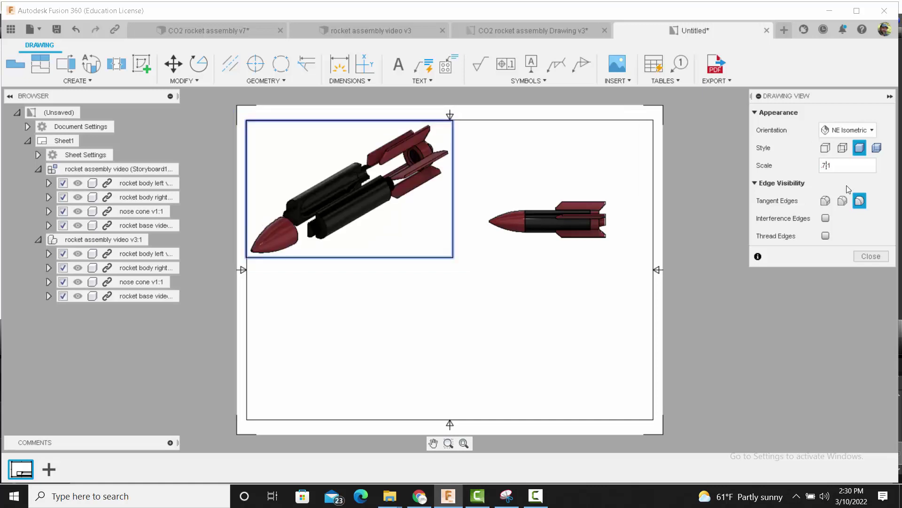
left_click(865, 258)
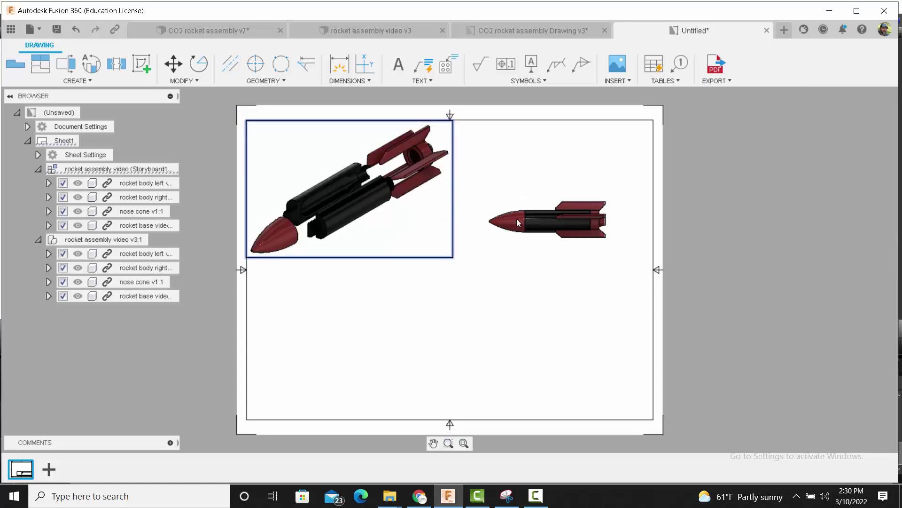
Step: Set the side view scale to 0.7, then nudge the exploded view down and right
double_click(548, 230)
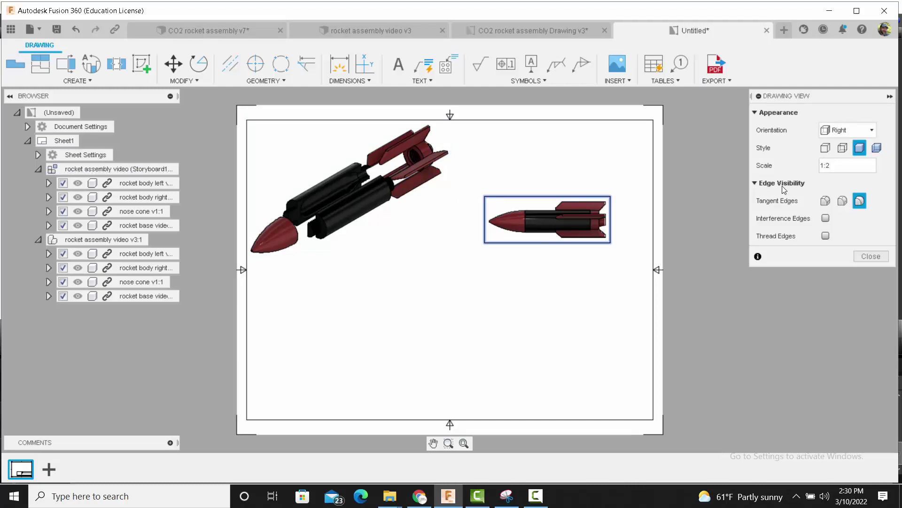
left_click(832, 164)
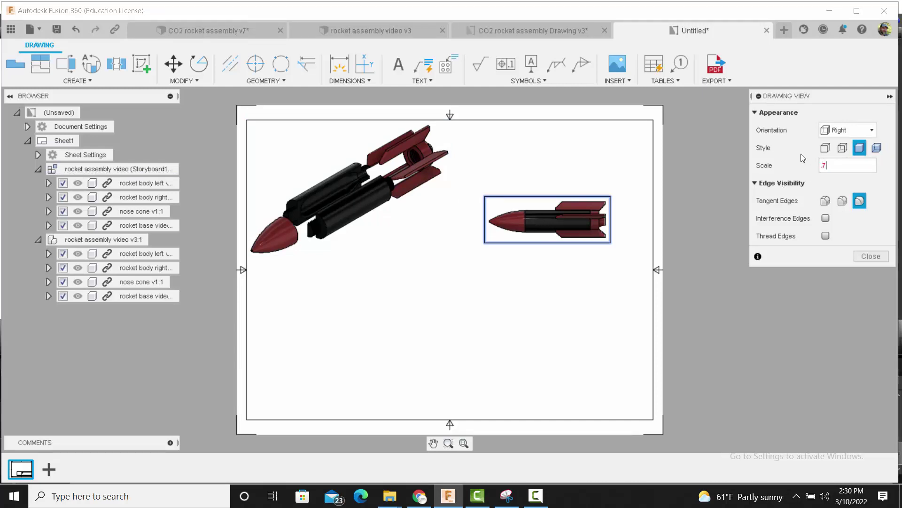
type(".7")
key("Return")
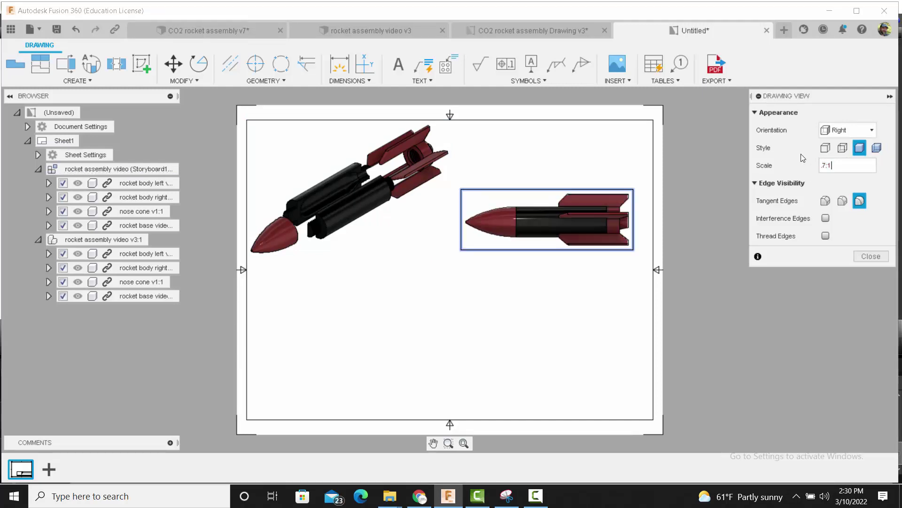
left_click(871, 257)
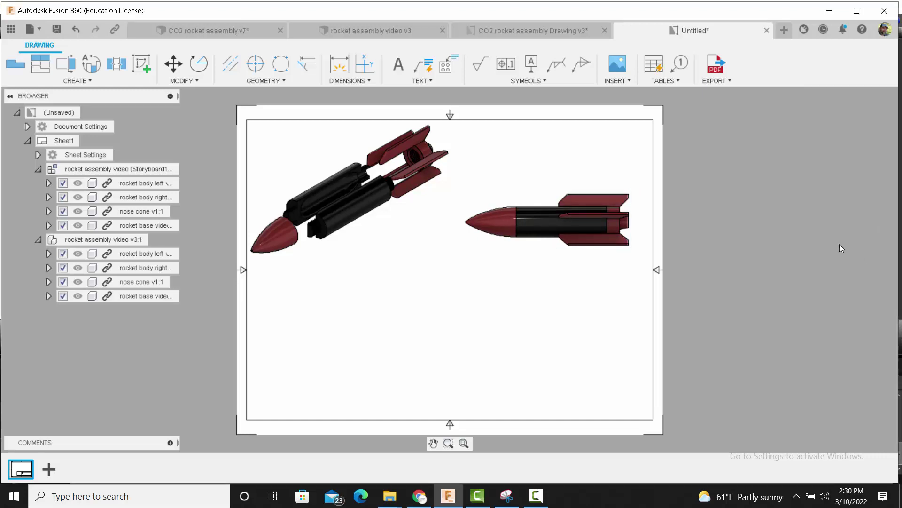
left_click_drag(317, 207, 337, 221)
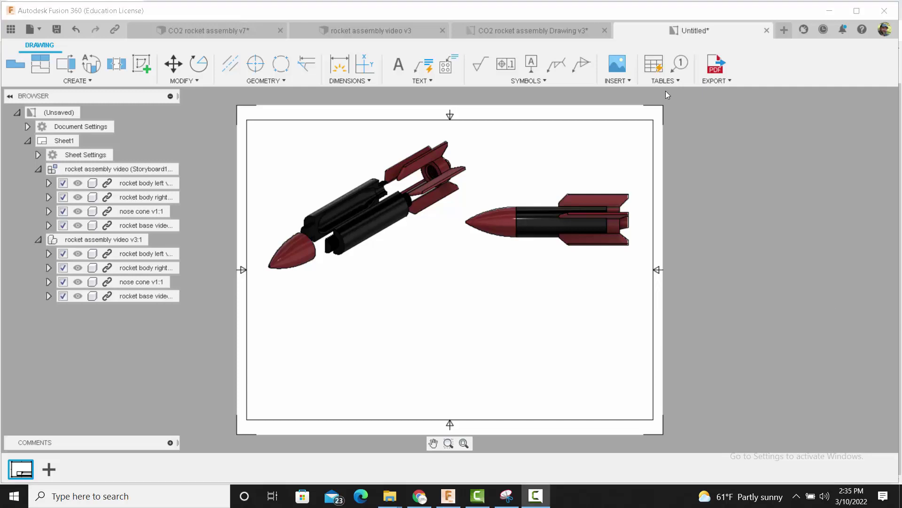
Step: Place balloons 2, 4 and 3 on the rocket body, red fin piece and nose cone
left_click(662, 84)
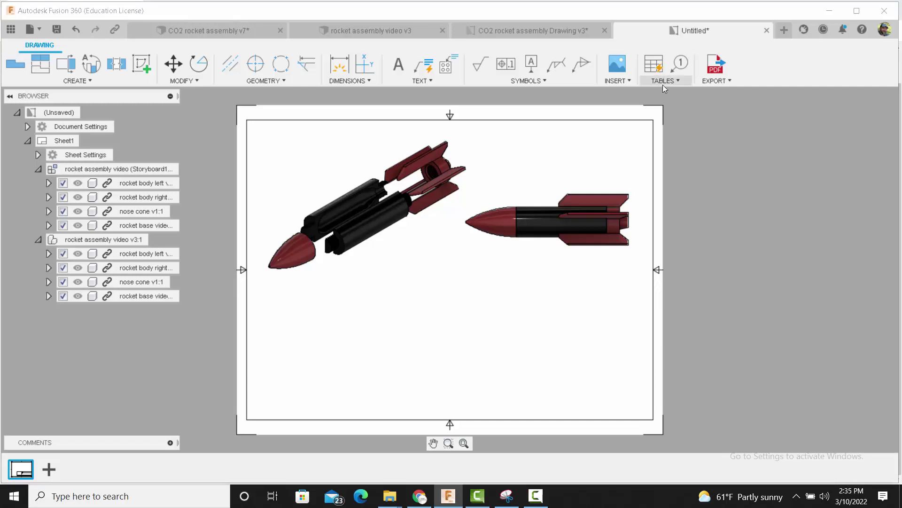
left_click(666, 134)
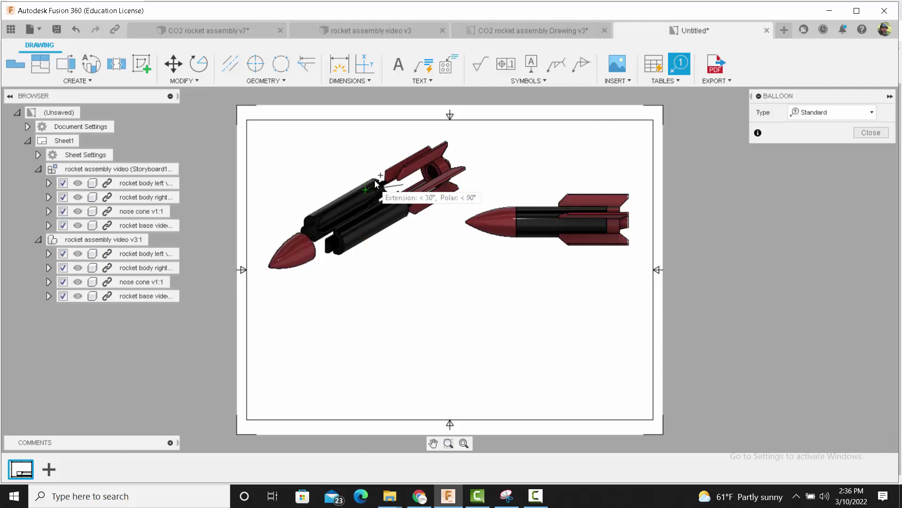
left_click(365, 190)
left_click(337, 156)
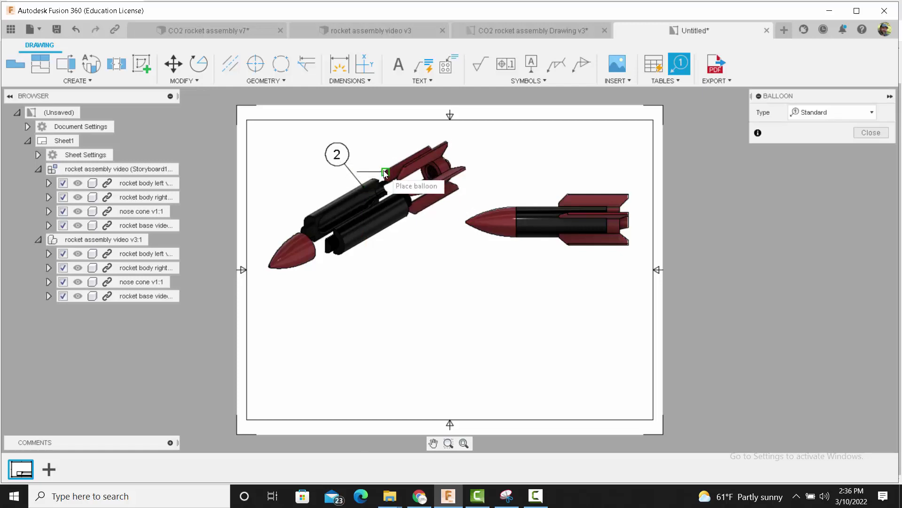
left_click(384, 170)
left_click(361, 144)
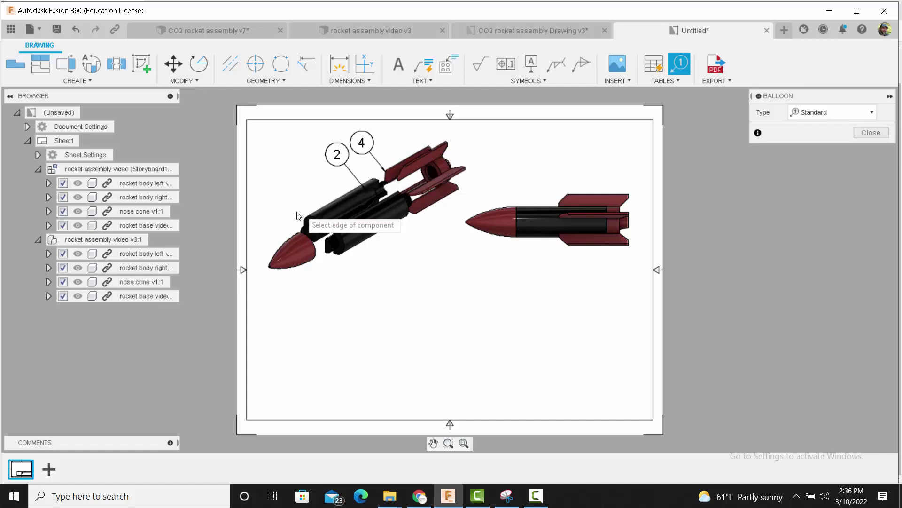
left_click(291, 235)
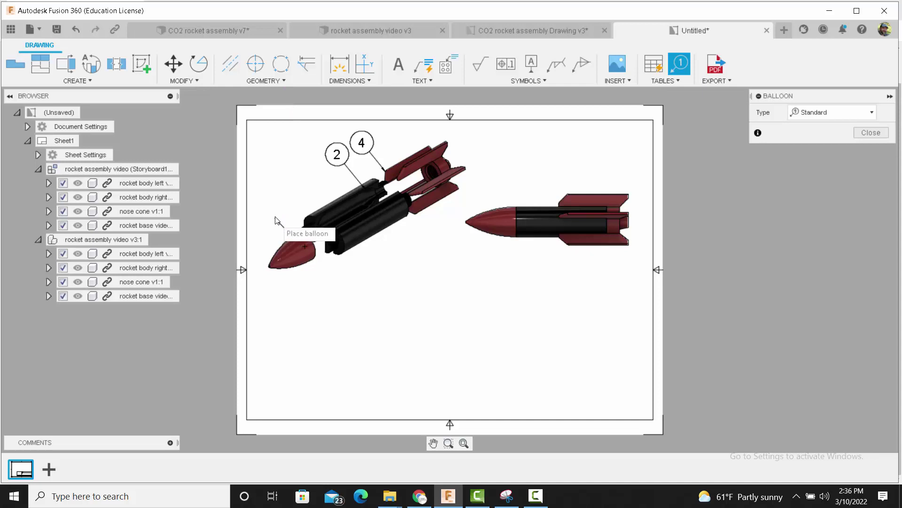
left_click(277, 215)
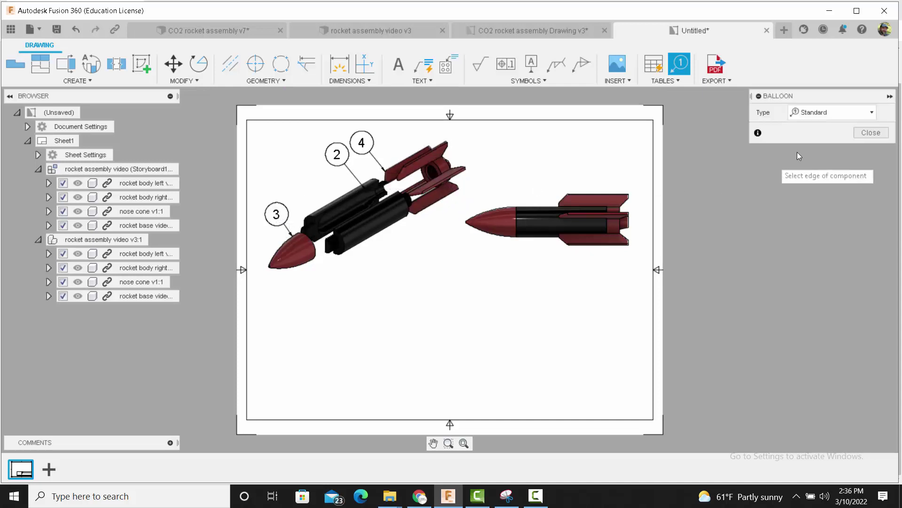
left_click(868, 133)
left_click(337, 162)
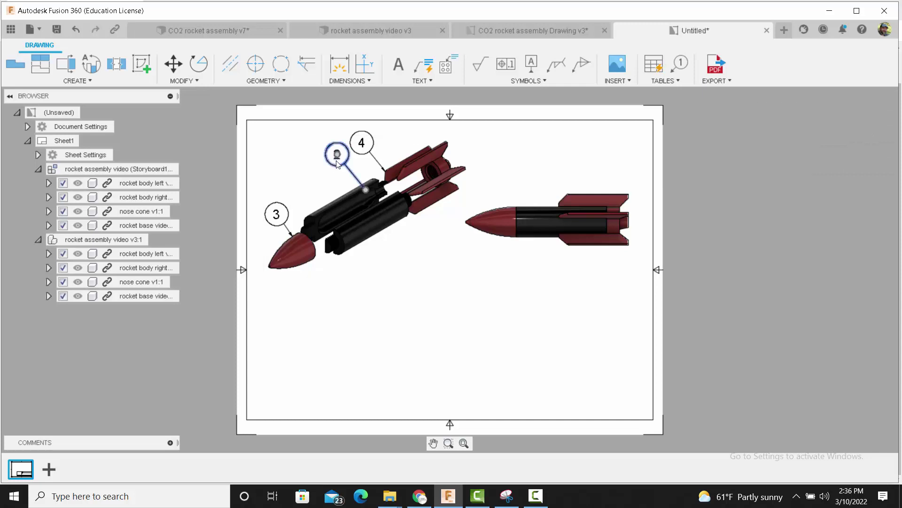
Step: Move balloon 2 left and down, with its leader end resting lower on the rocket body
left_click_drag(337, 157, 312, 169)
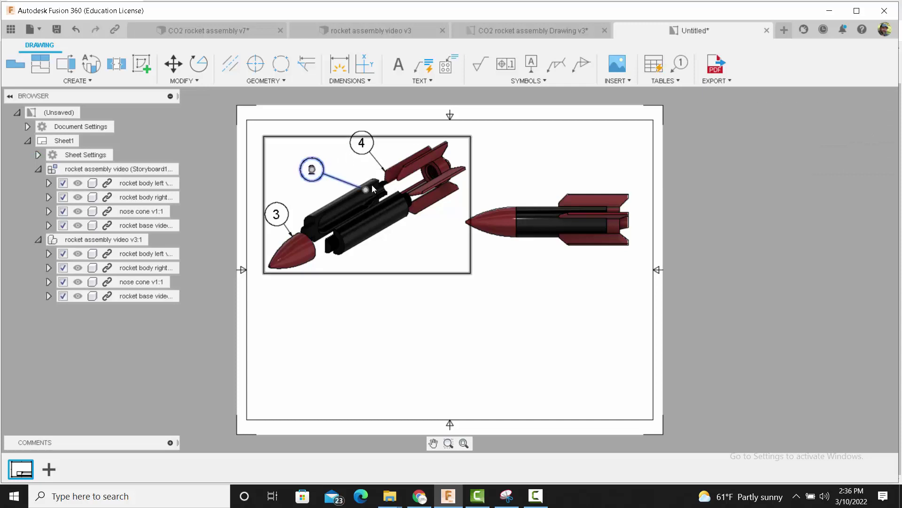
left_click(365, 191)
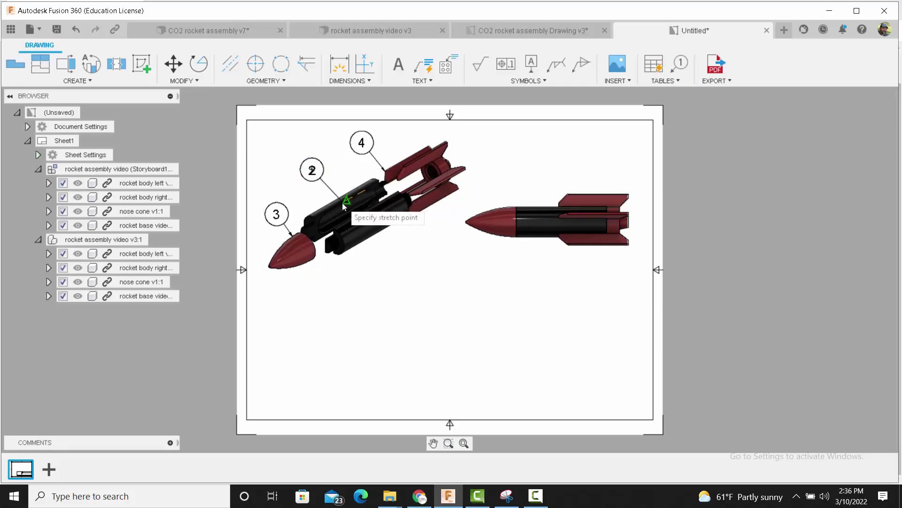
key("Escape")
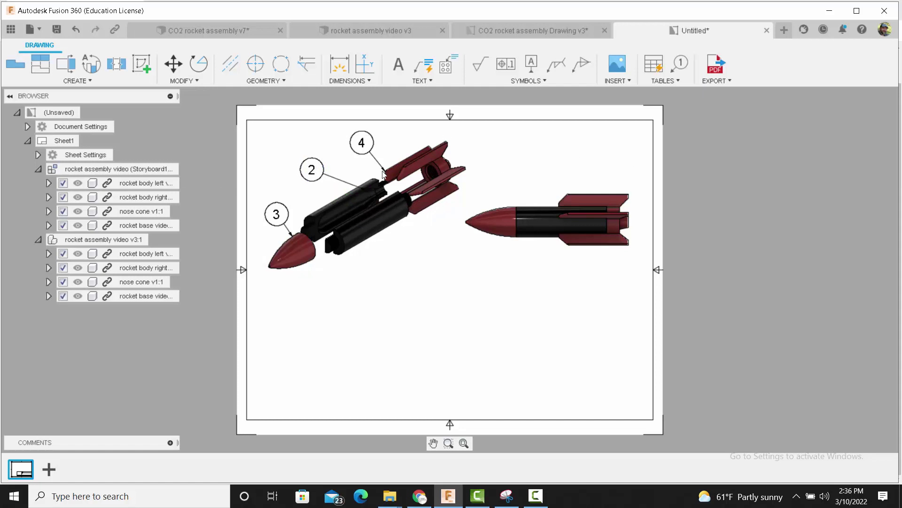
left_click(362, 194)
left_click(364, 190)
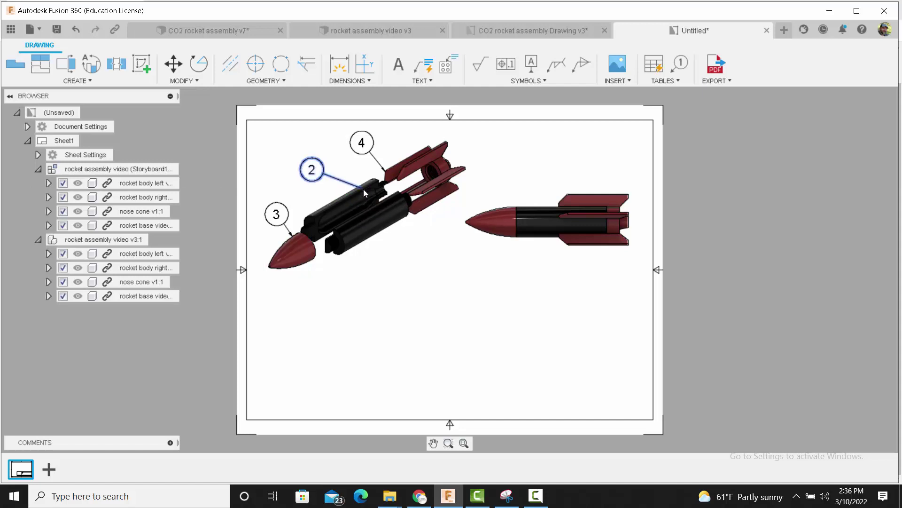
left_click(346, 197)
left_click(344, 200)
left_click(345, 200)
left_click(337, 207)
Step: Add balloon 1 for another rocket part, placed just below balloon 4
left_click(662, 82)
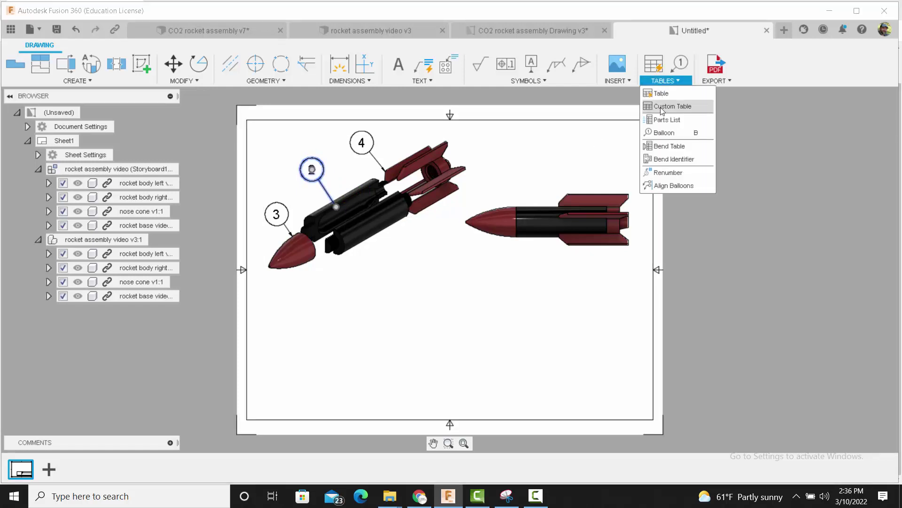
left_click(656, 133)
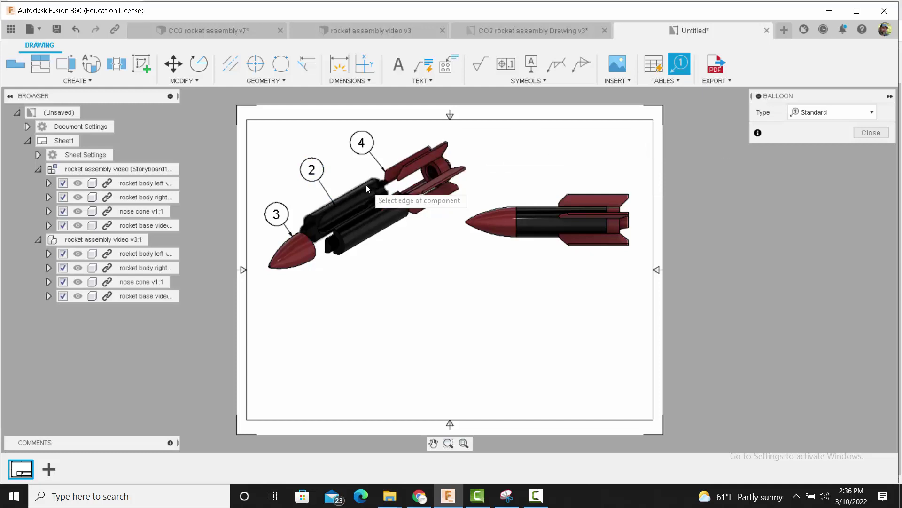
left_click(394, 193)
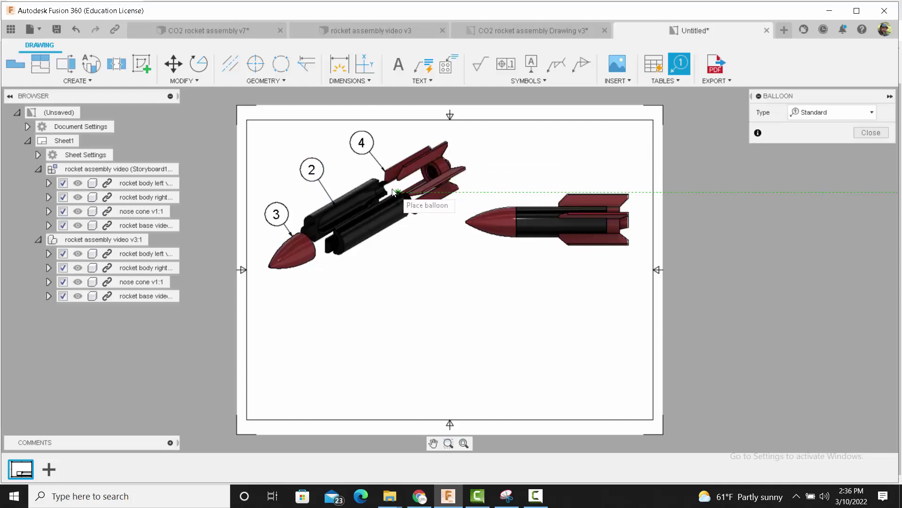
left_click(364, 158)
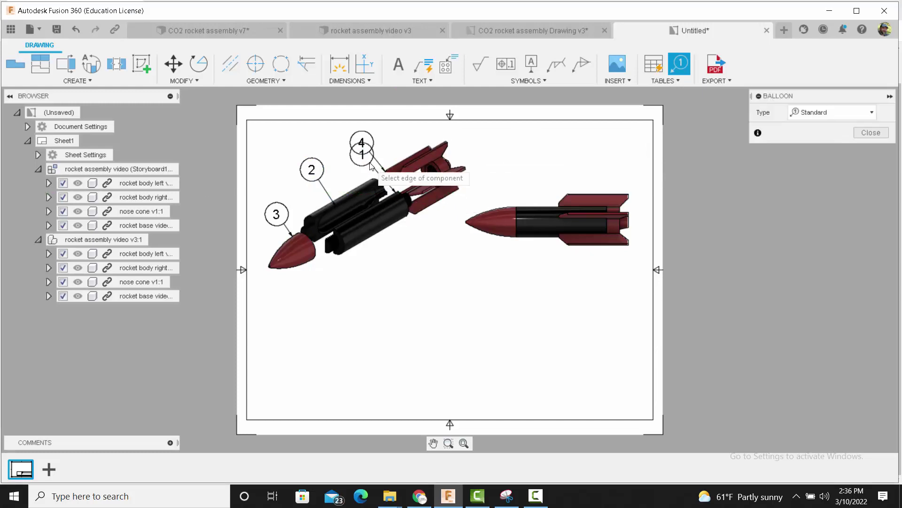
left_click(860, 134)
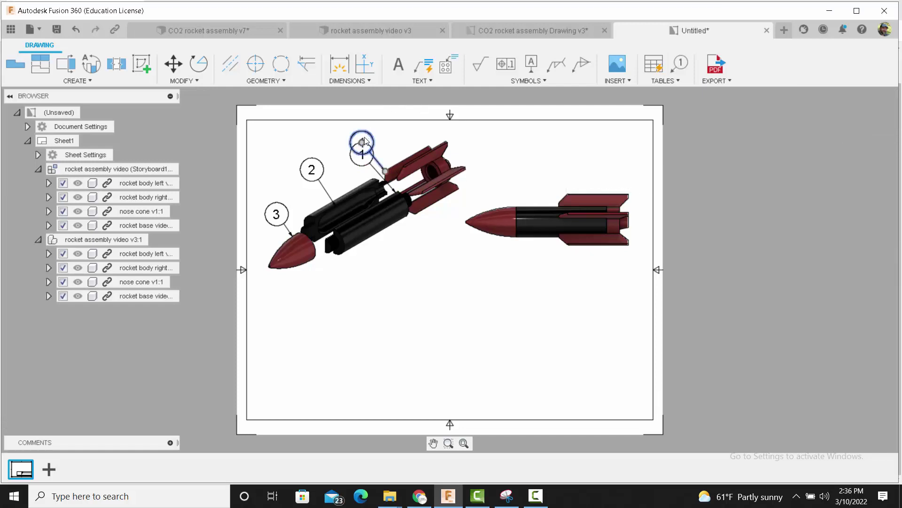
Step: Move balloon 4 up and right off balloon 1, with its leader attached to the red fin
left_click_drag(364, 140, 382, 135)
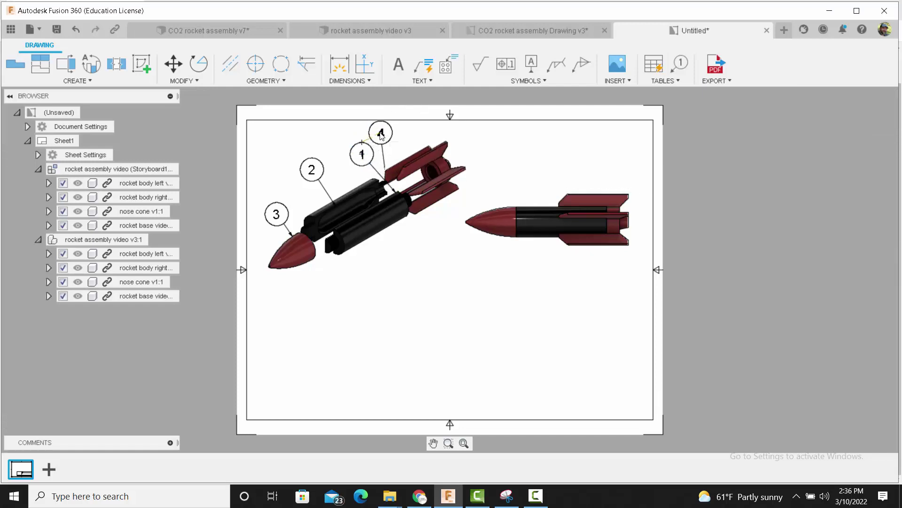
left_click(386, 169)
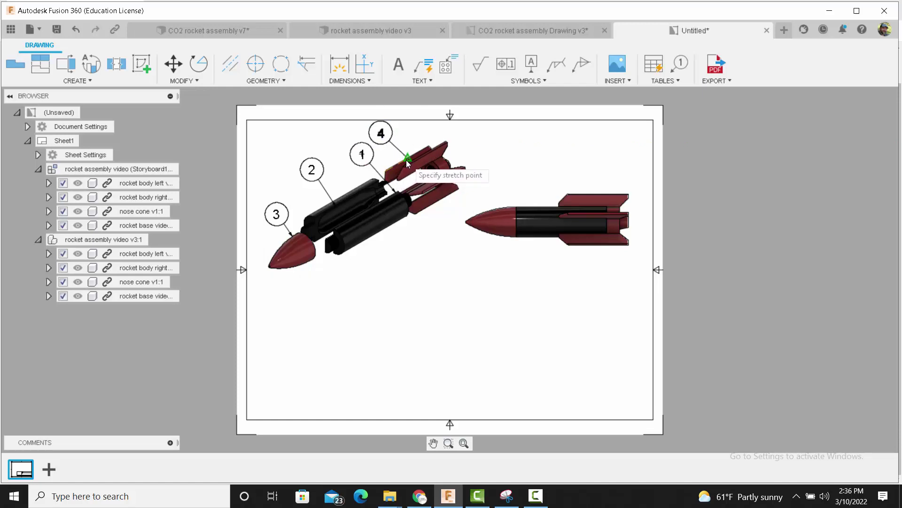
left_click(405, 160)
left_click(390, 296)
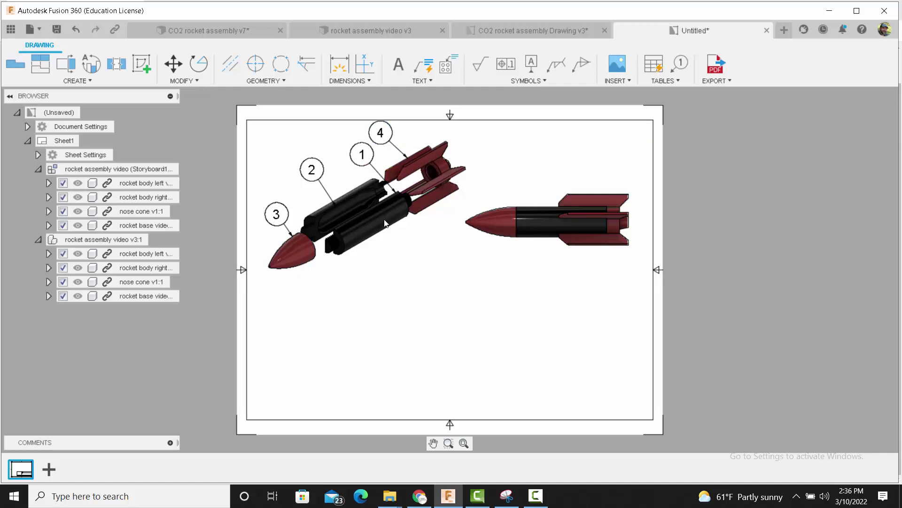
left_click(331, 196)
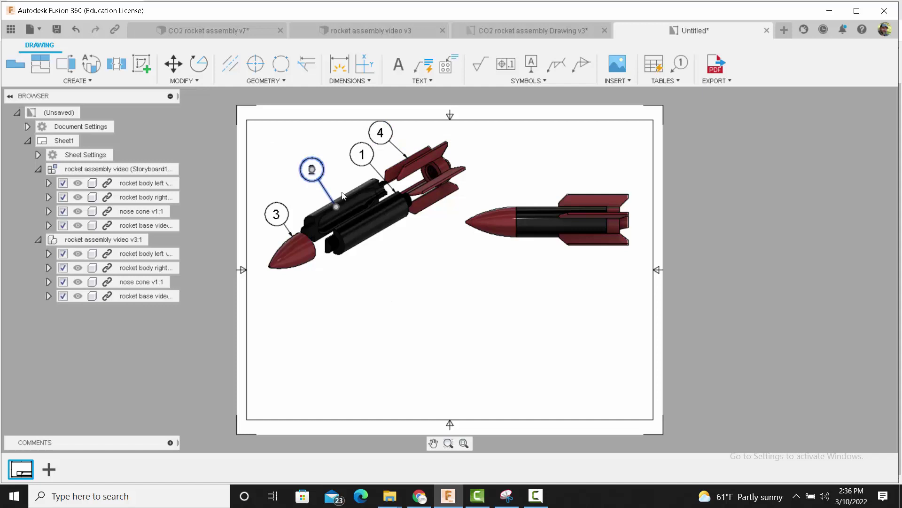
left_click(406, 159)
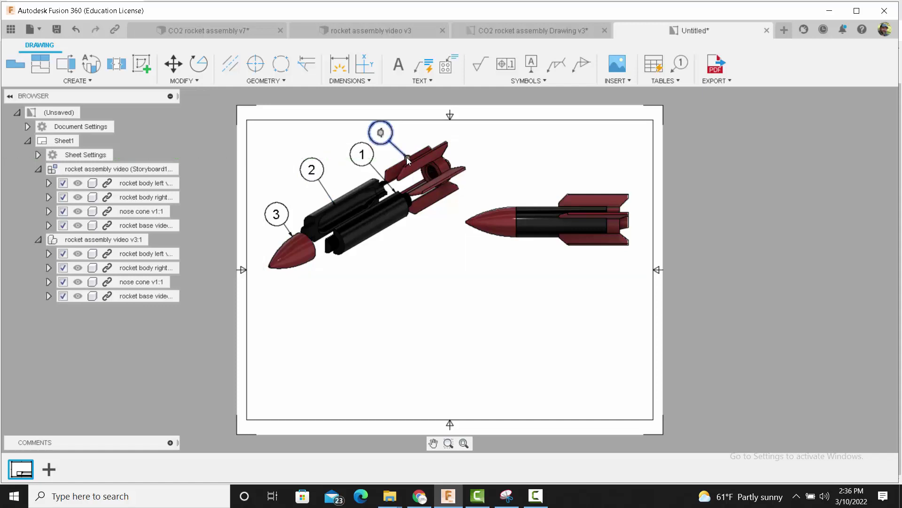
left_click_drag(407, 157, 402, 165)
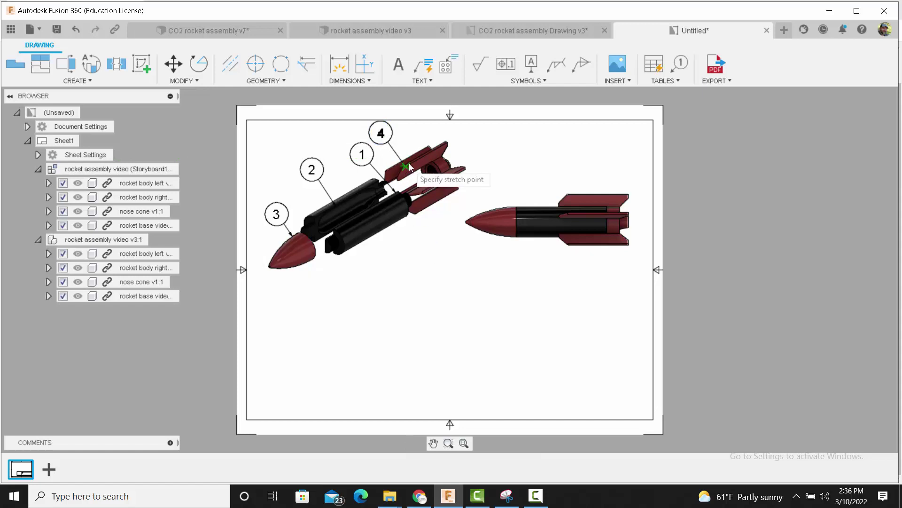
scroll(388, 167, "up", 3)
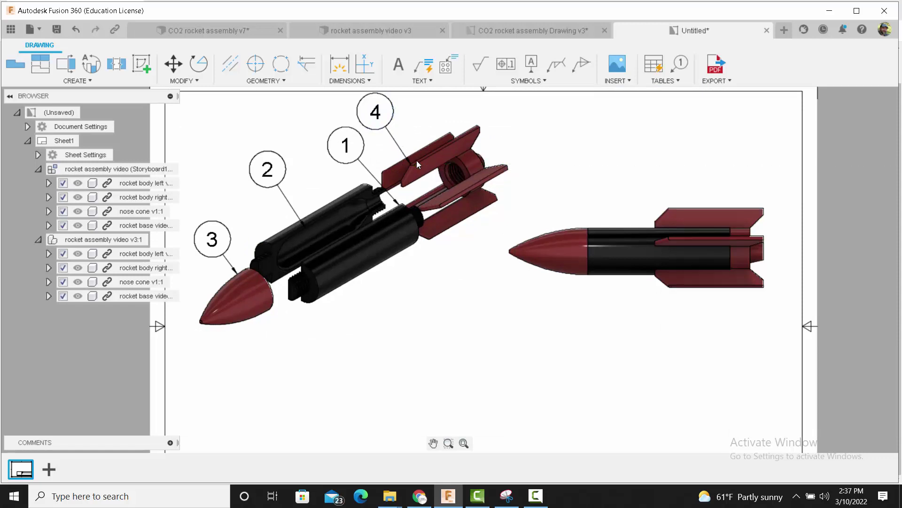
left_click(412, 165)
left_click_drag(412, 165, 422, 158)
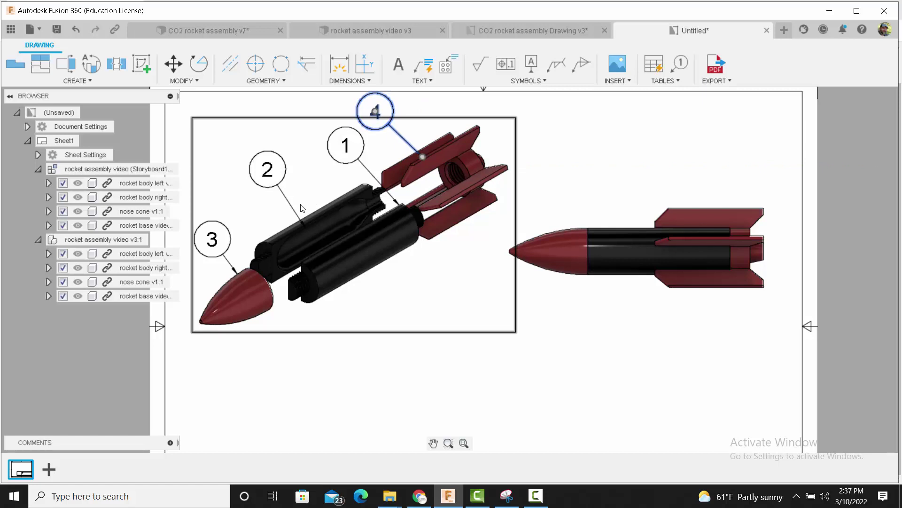
Step: Nudge balloon 1's leader end slightly lower on its part
left_click(397, 202)
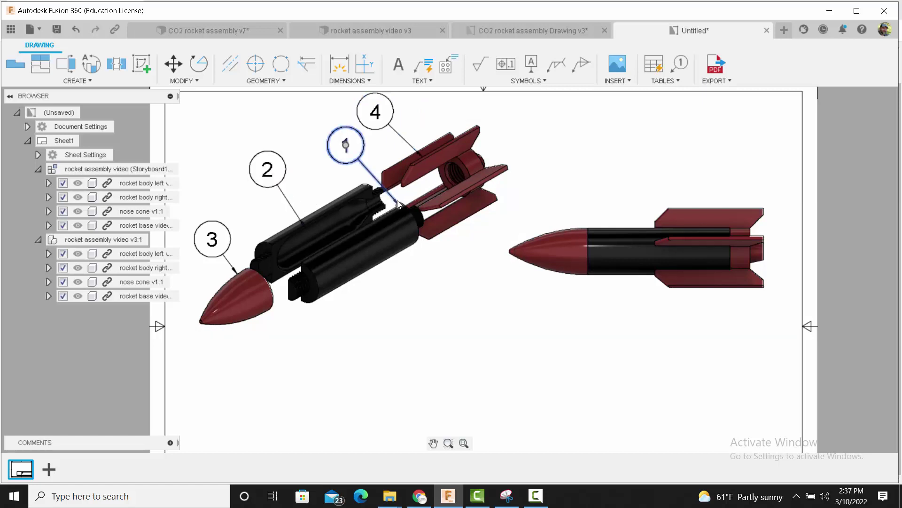
left_click_drag(398, 203, 393, 207)
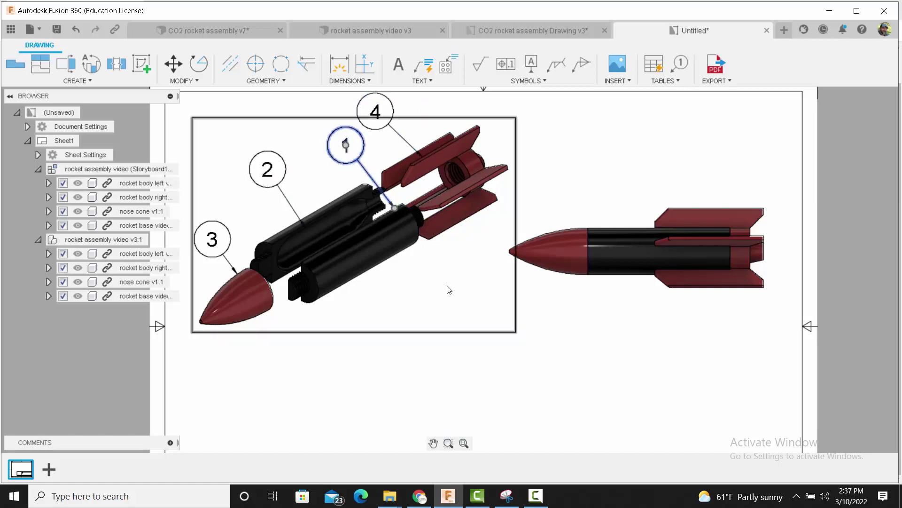
left_click(578, 332)
scroll(550, 337, "down", 4)
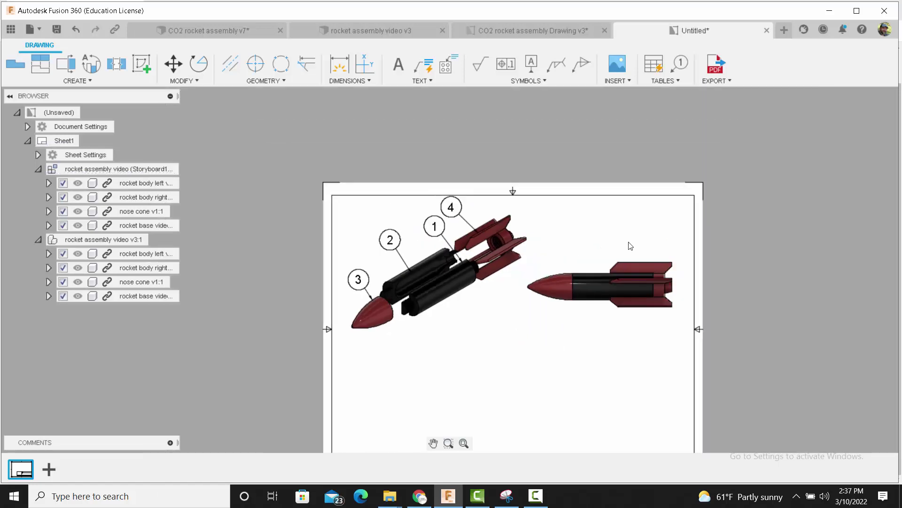
Step: Place a parts list table for the exploded view below the drawing views
left_click(655, 70)
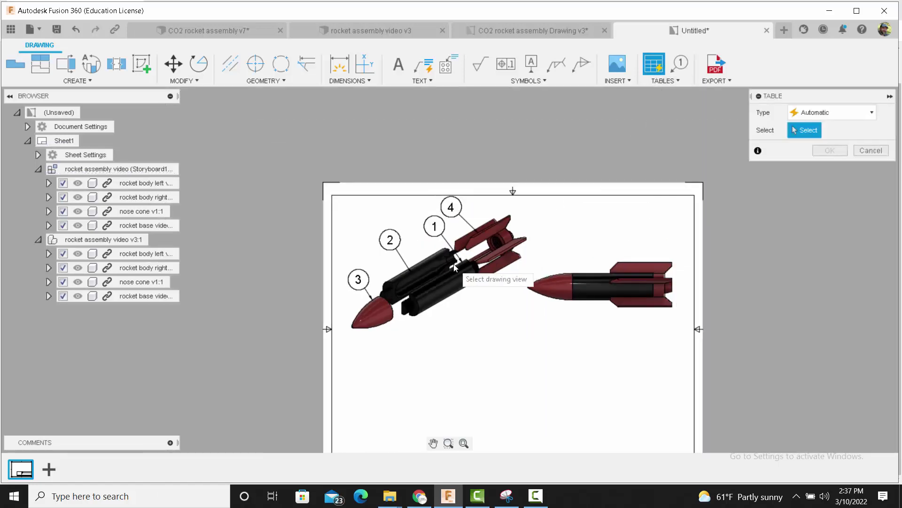
middle_click_drag(416, 422, 276, 248)
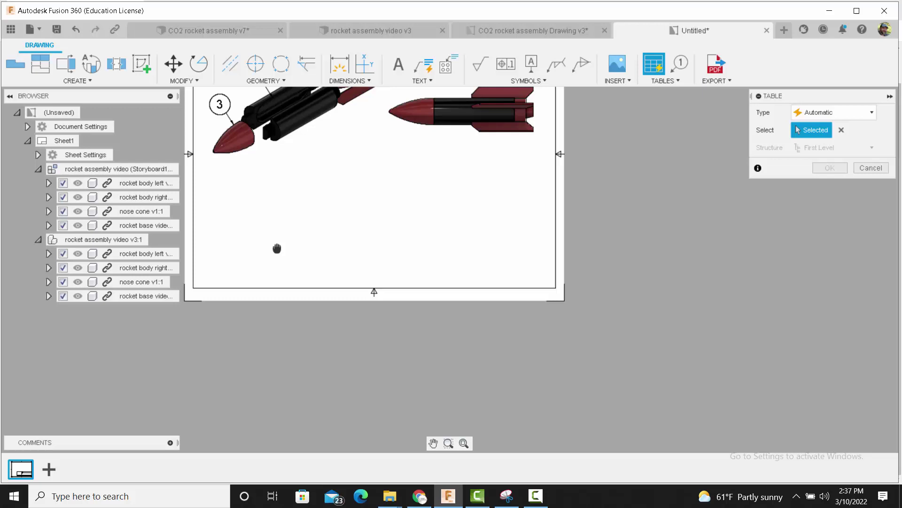
left_click(228, 272)
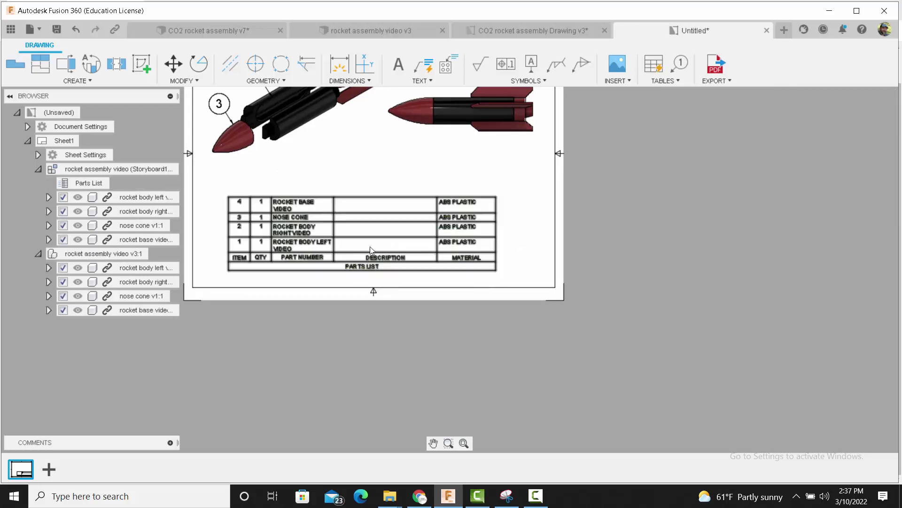
Step: Remove the Description column from the parts list and add a Mass column
double_click(461, 229)
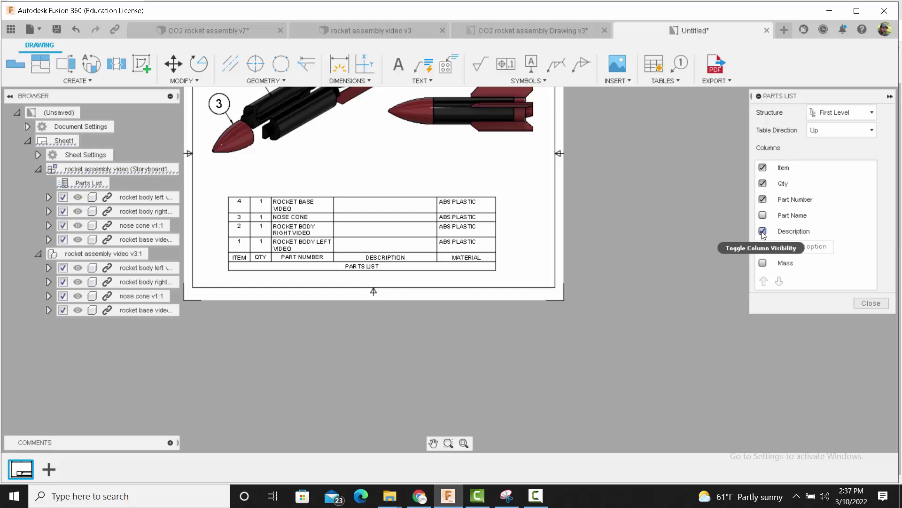
left_click(763, 231)
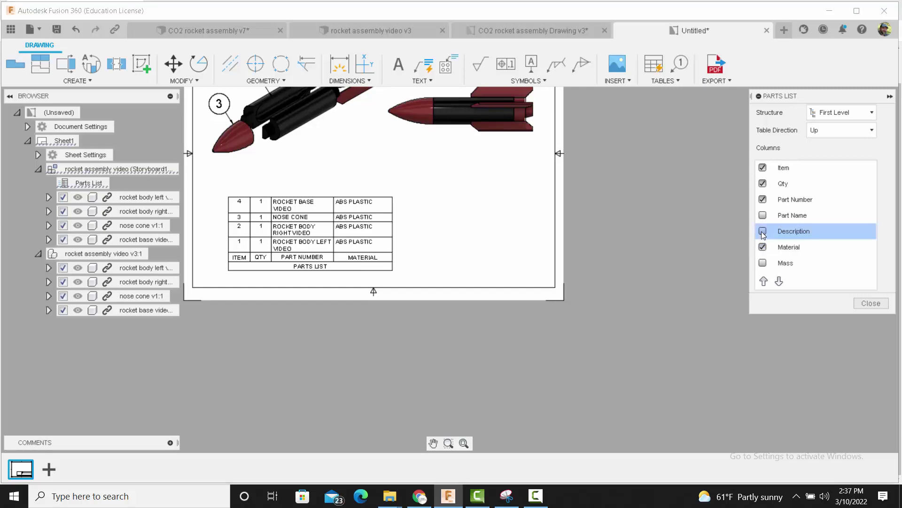
left_click(763, 264)
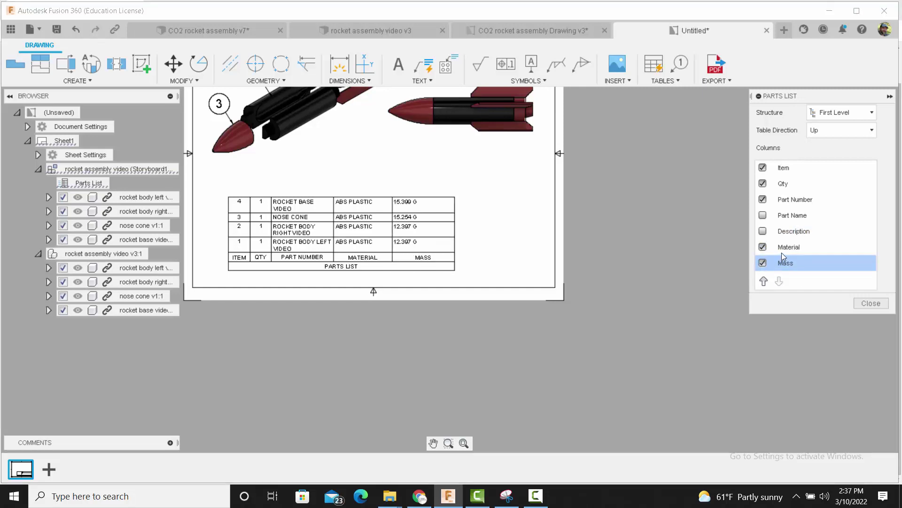
left_click(871, 303)
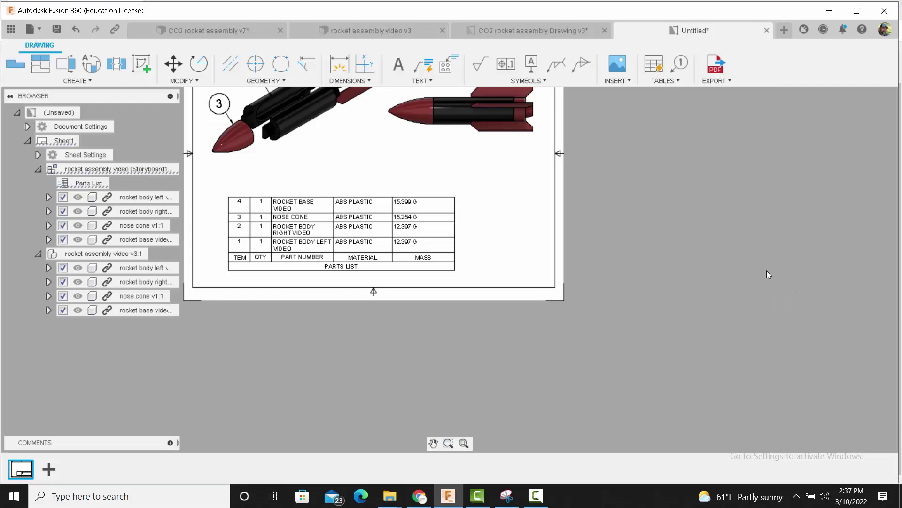
Step: Pan and fit the view (F6) so the entire drawing sheet is visible
scroll(627, 194, "down", 2)
mouse_move(627, 197)
middle_mouse_down()
mouse_move(630, 270)
mouse_move(618, 350)
middle_mouse_up()
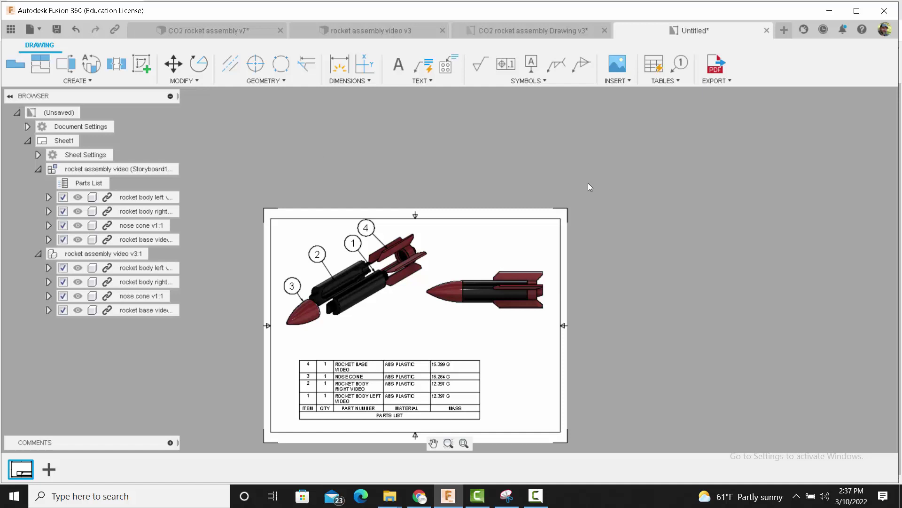
key("F6")
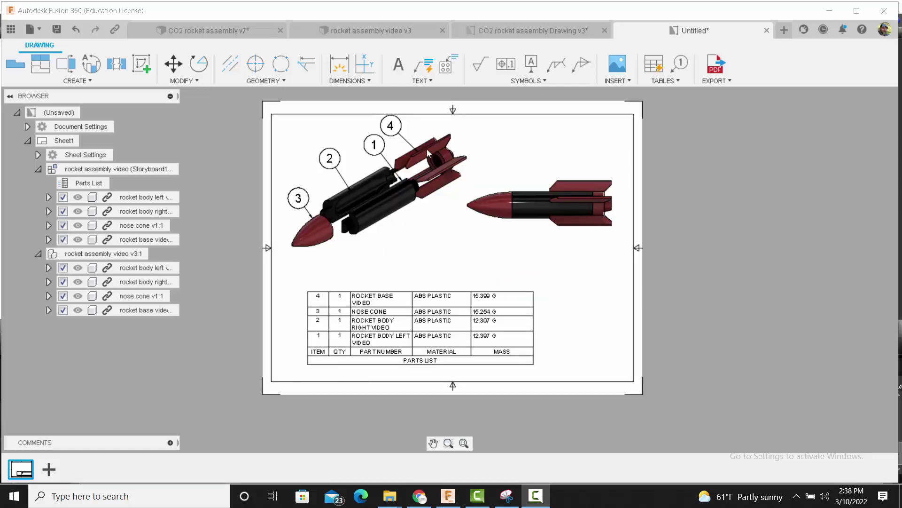
Step: Cut section A-A with a horizontal line along the side view's length, placed below it
left_click(66, 63)
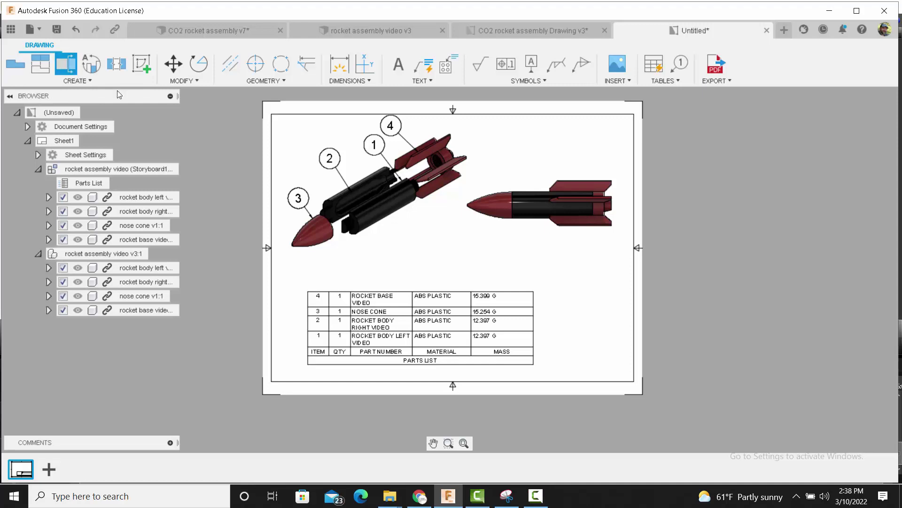
left_click(616, 207)
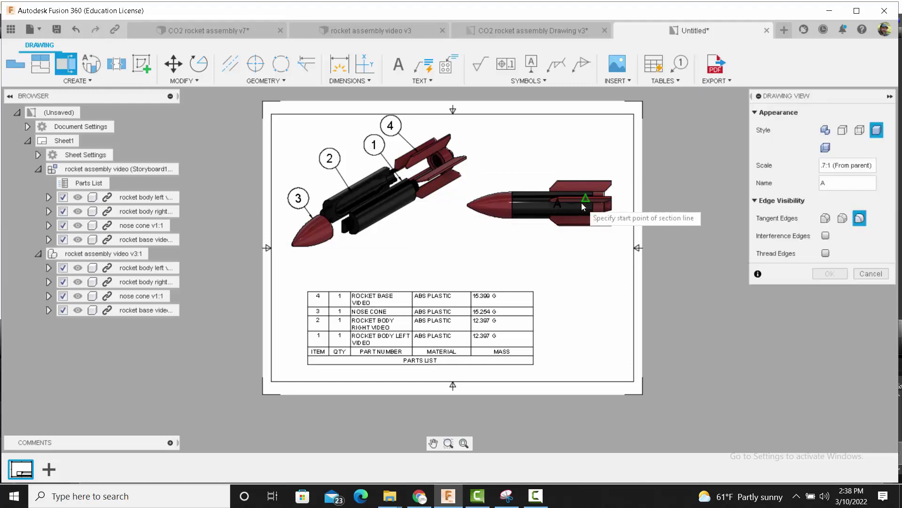
left_click(617, 202)
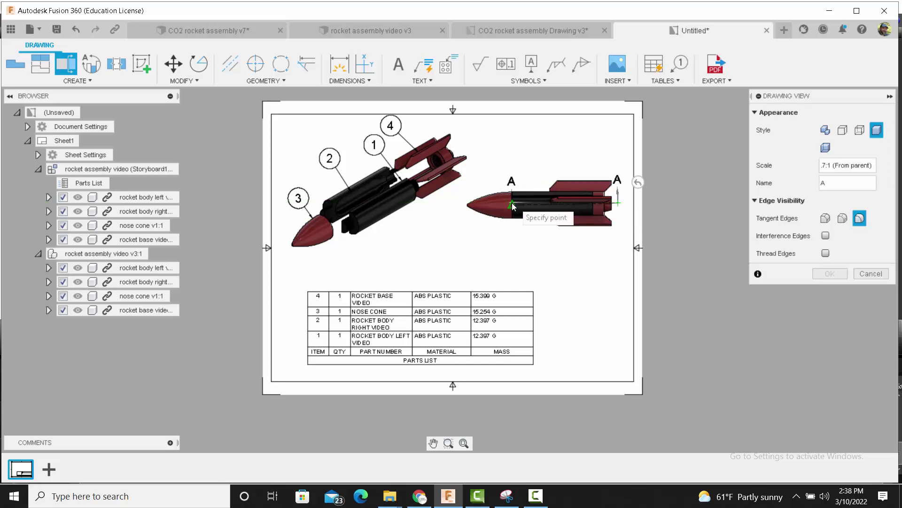
left_click(457, 202)
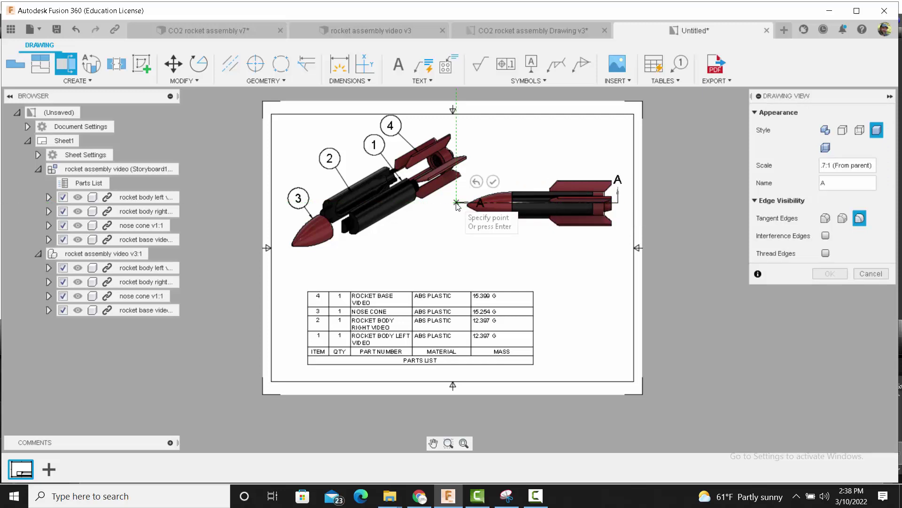
right_click(457, 202)
left_click(519, 262)
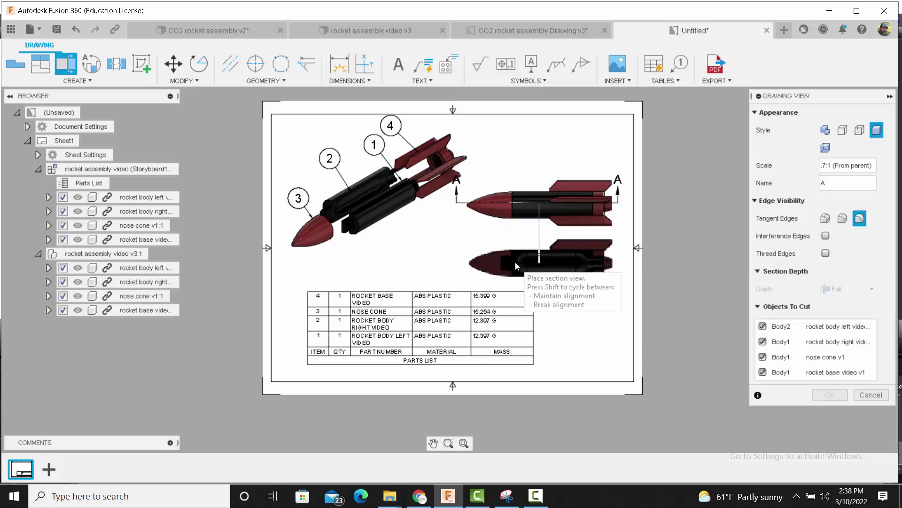
left_click(515, 257)
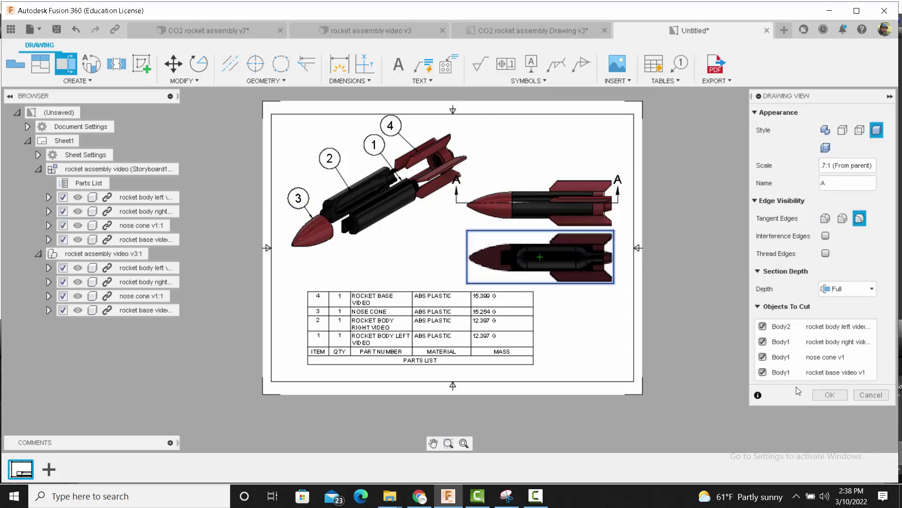
left_click(831, 395)
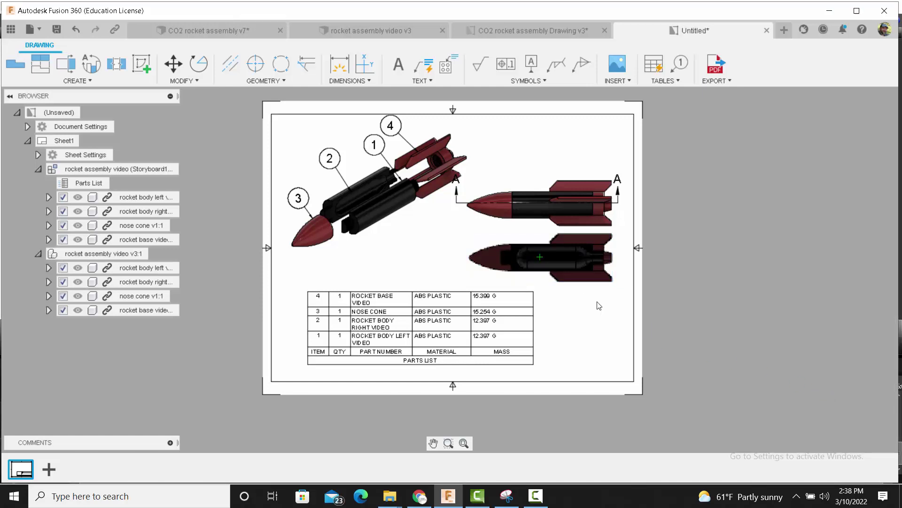
Step: Drop the parts list at the sheet's bottom edge and raise the SECTION A-A label beside it
left_click(453, 319)
left_click(446, 319)
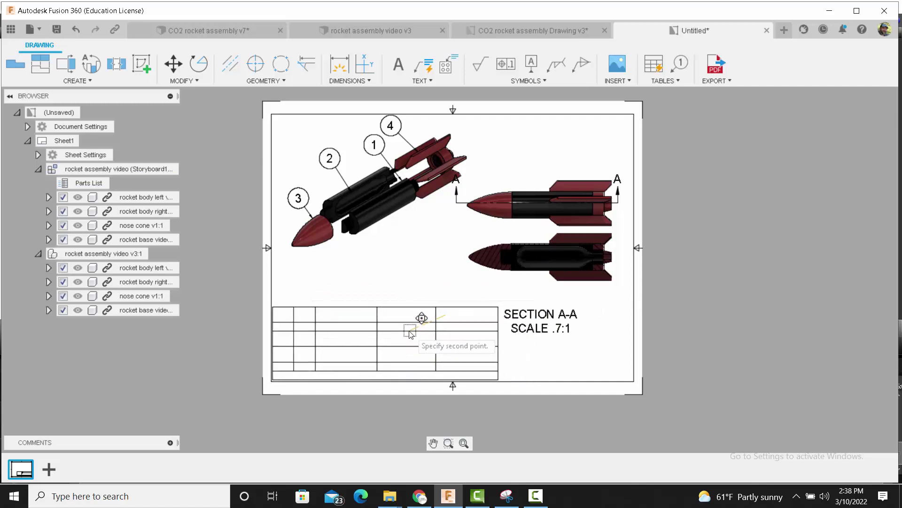
left_click(410, 334)
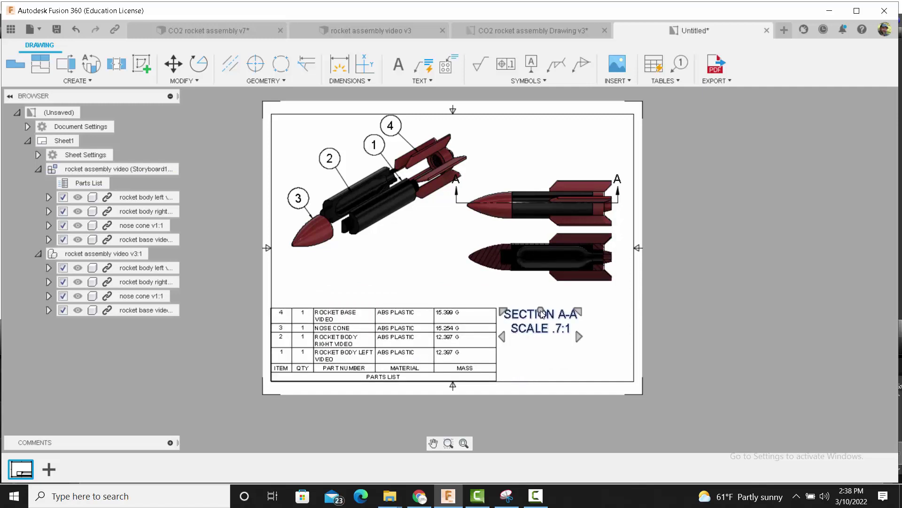
left_click_drag(542, 314, 542, 301)
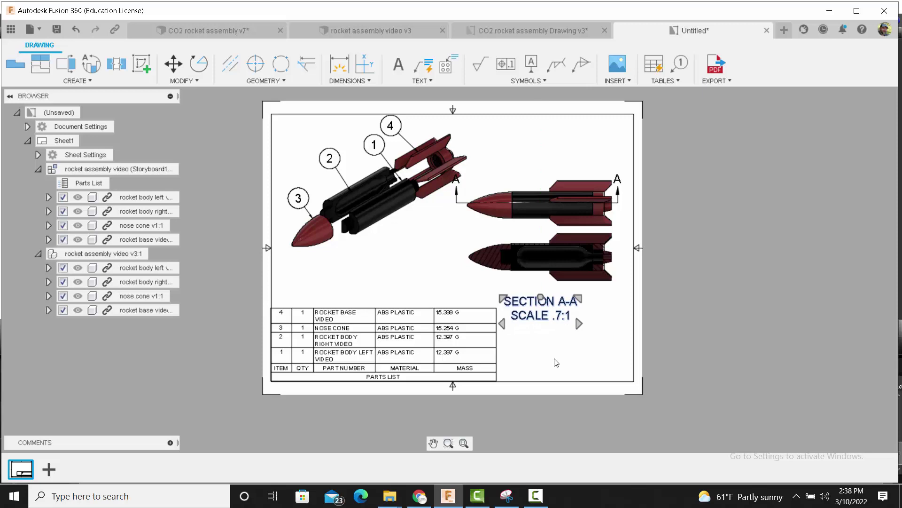
left_click(556, 362)
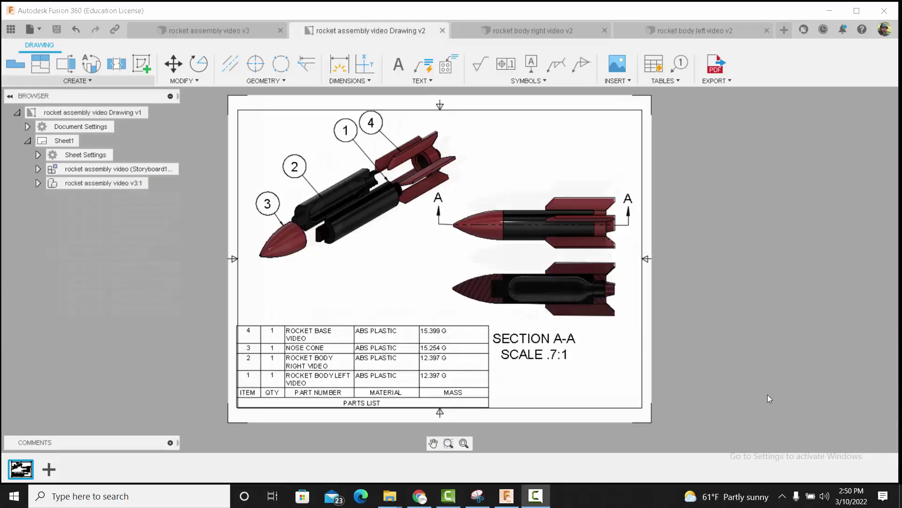